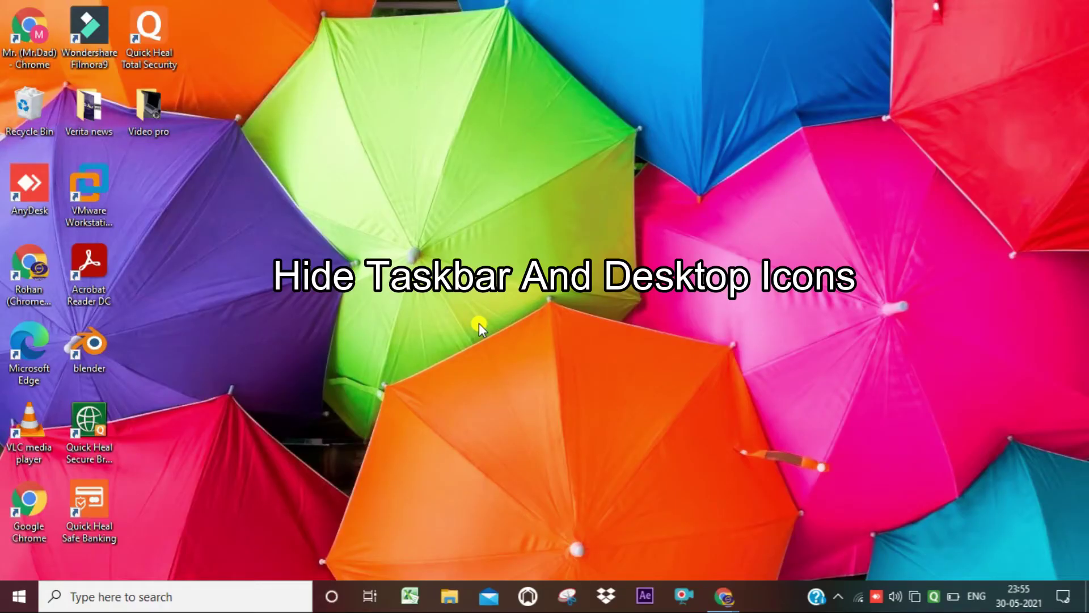
Step: Hide all the desktop icons
right_click(553, 108)
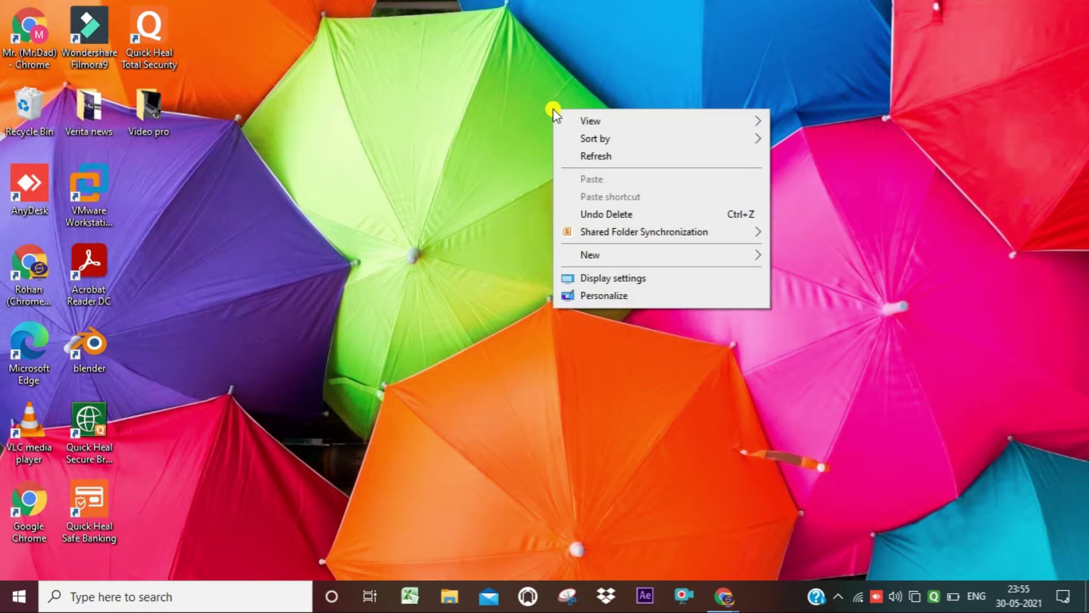
mouse_move(574, 120)
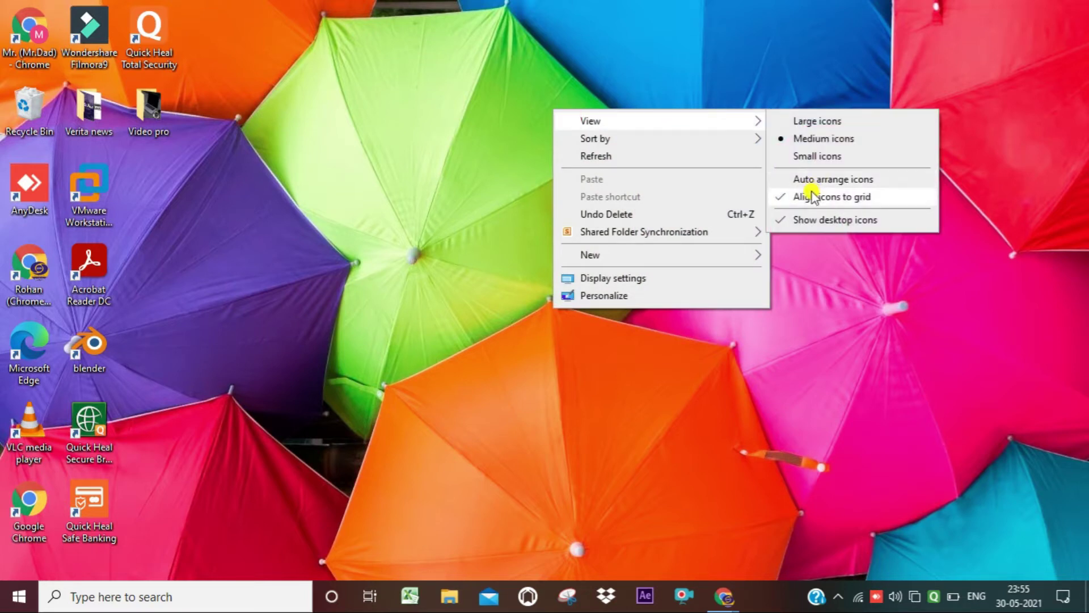
click(813, 220)
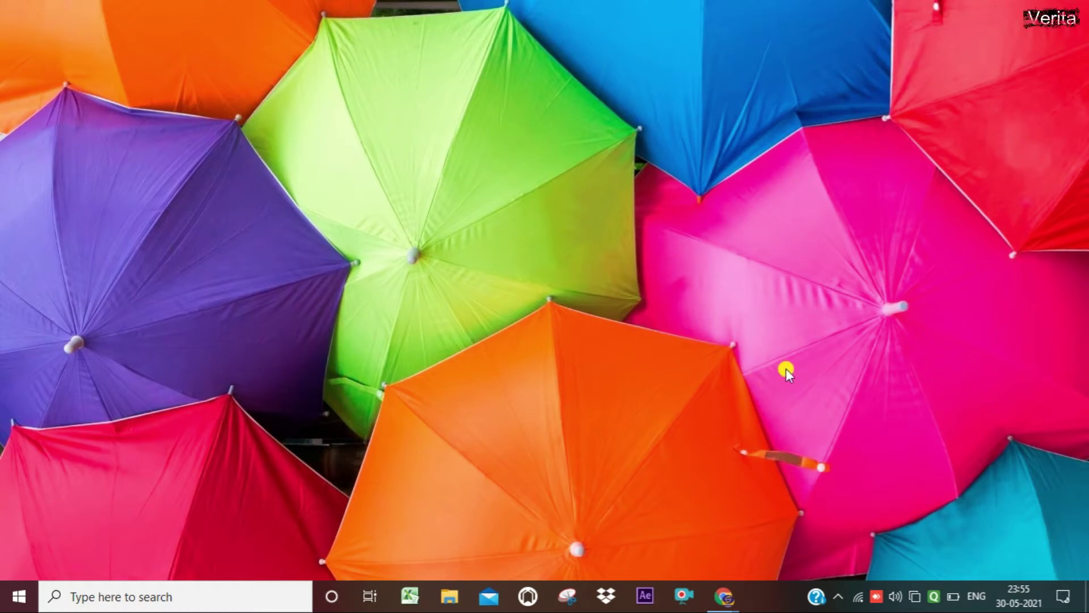
Step: Set the taskbar to hide automatically in desktop mode, then close the settings and refresh the desktop
right_click(771, 596)
click(792, 567)
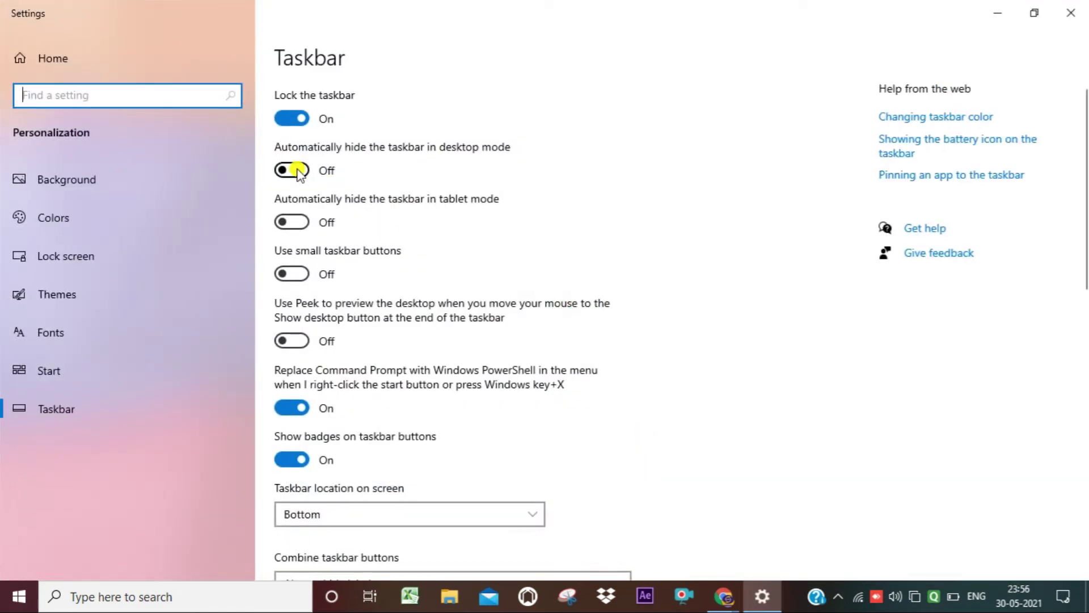
click(287, 169)
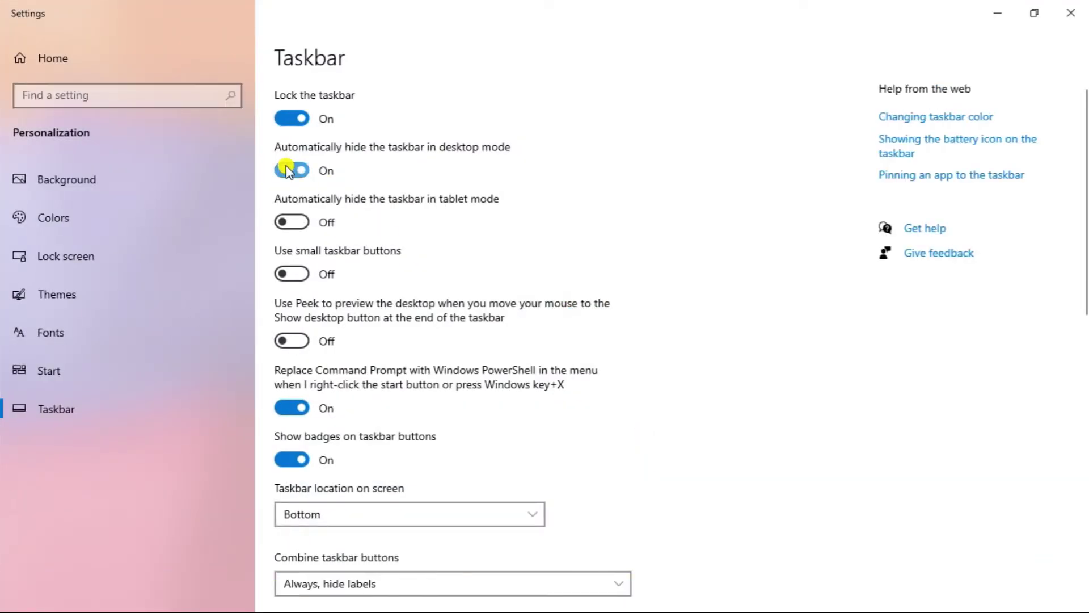
click(1070, 13)
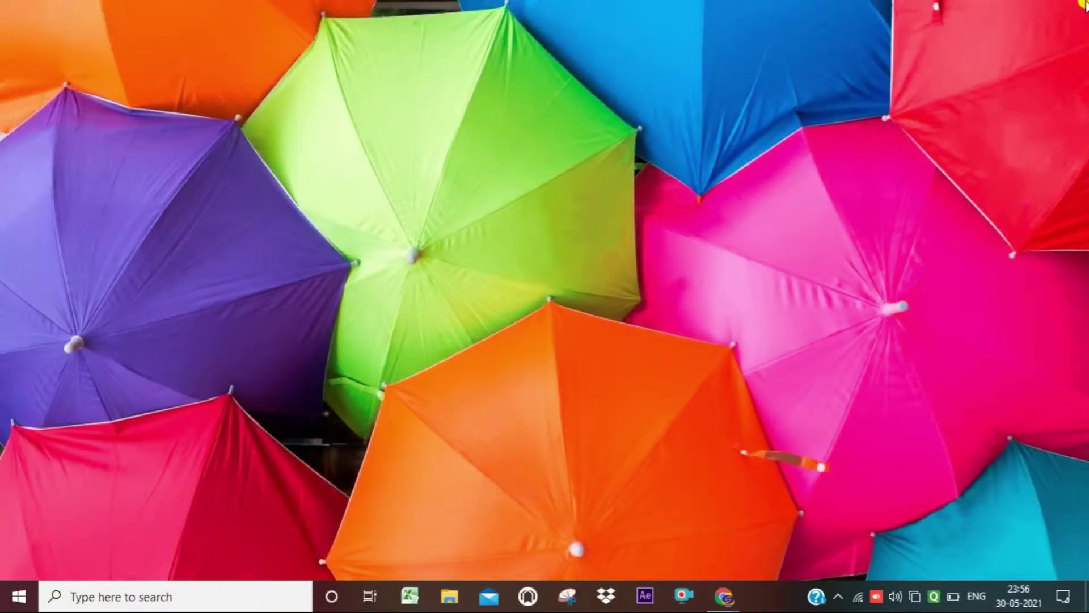
right_click(604, 130)
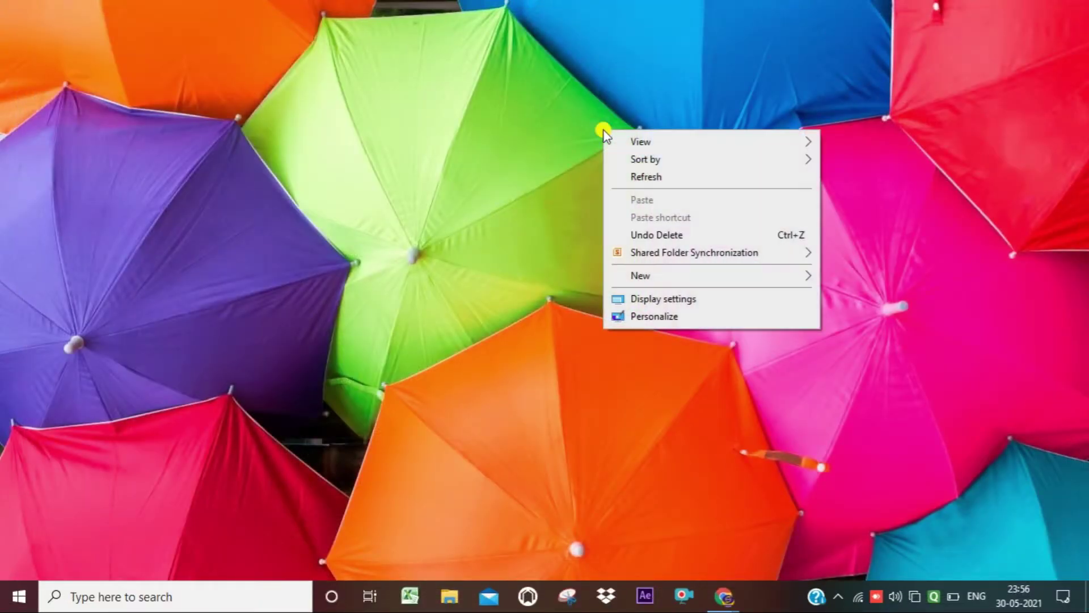
click(642, 171)
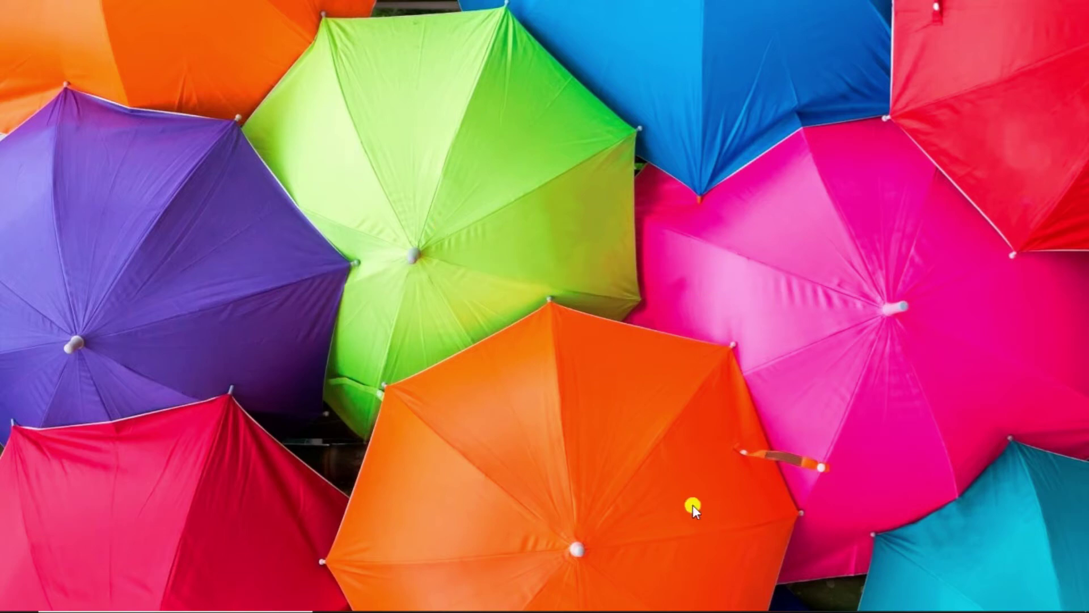
Step: Switch to Chrome and download the Rainmeter 4.3.1 Final Release from rainmeter.net
mouse_move(777, 610)
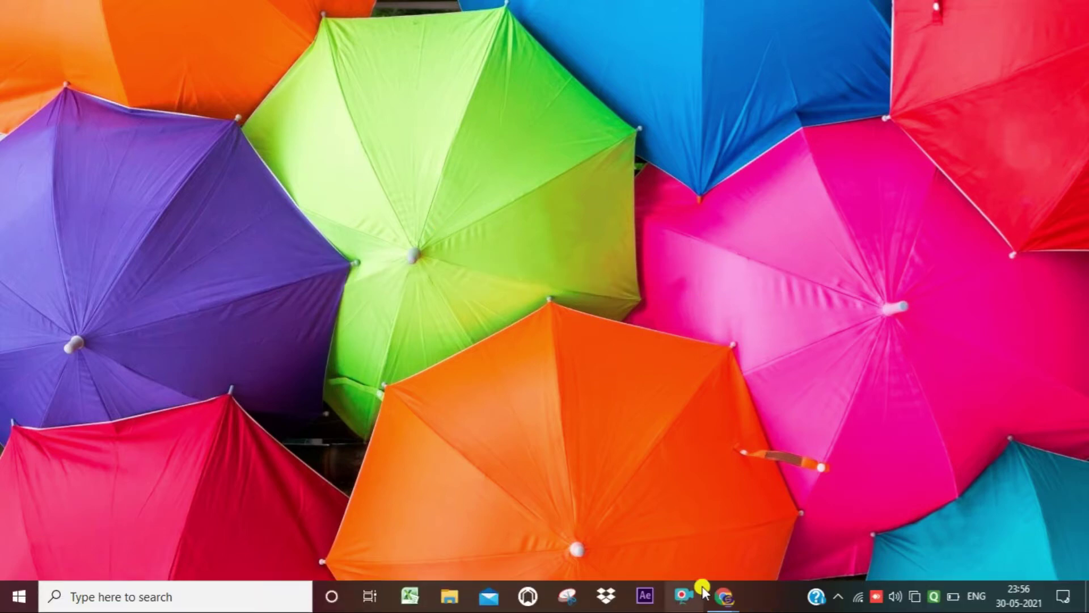
mouse_move(725, 593)
click(679, 547)
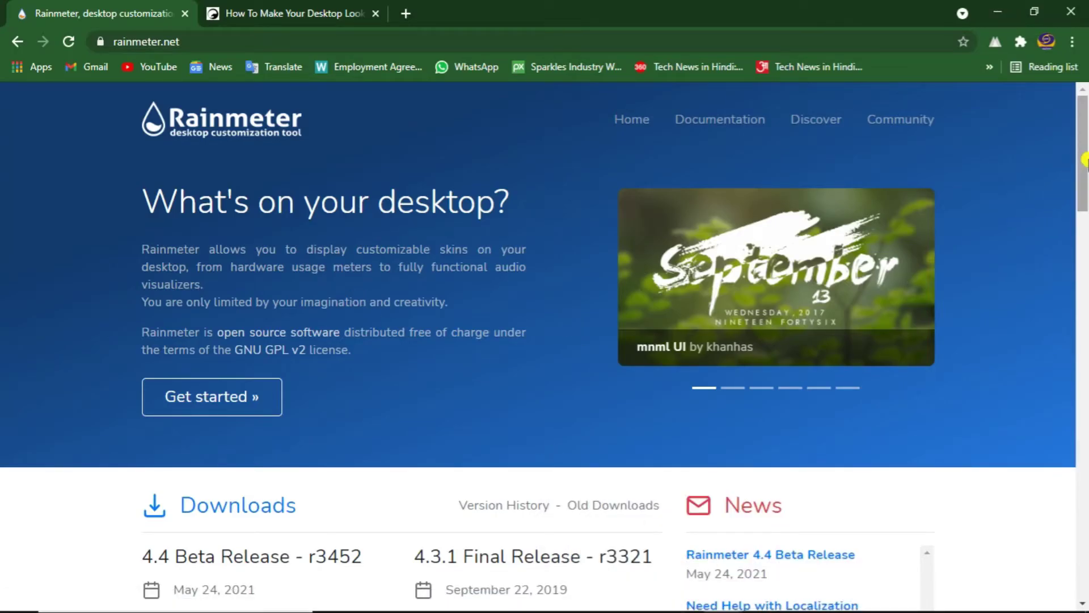
scroll(1051, 205, down, 2)
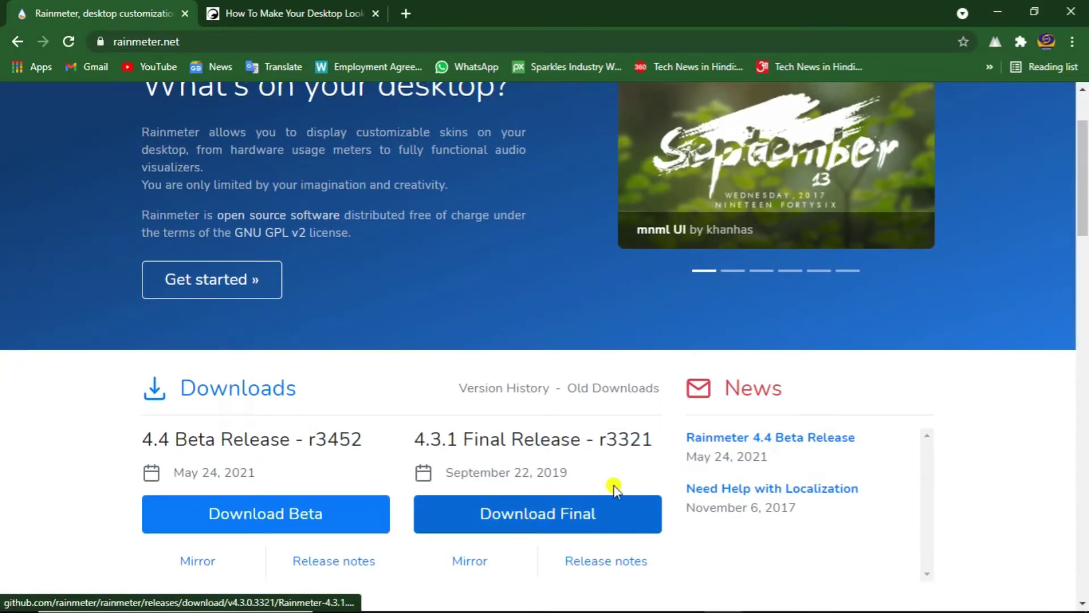
click(535, 515)
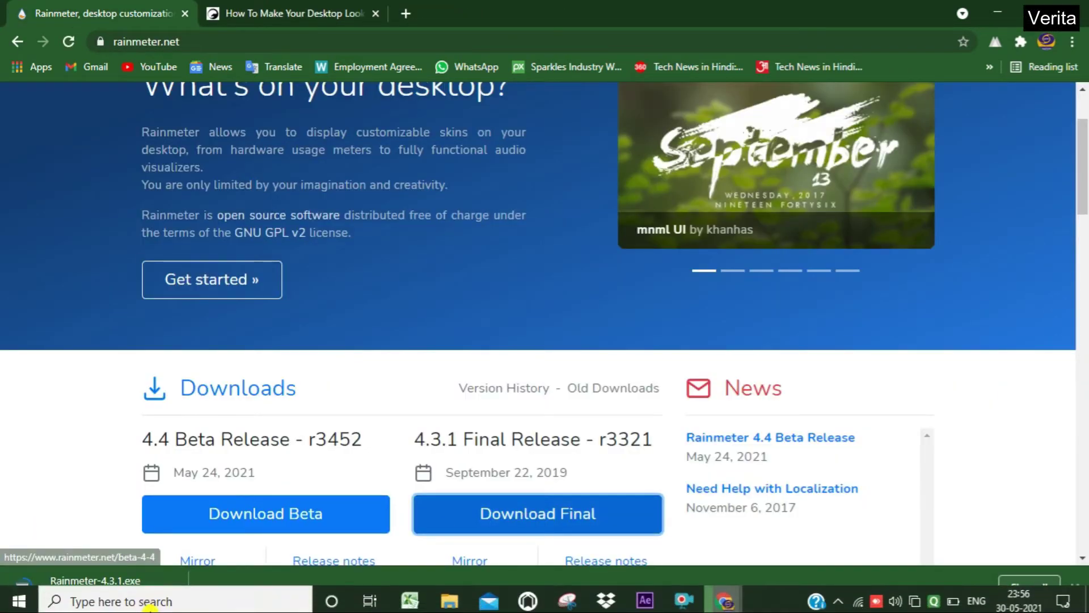
click(151, 595)
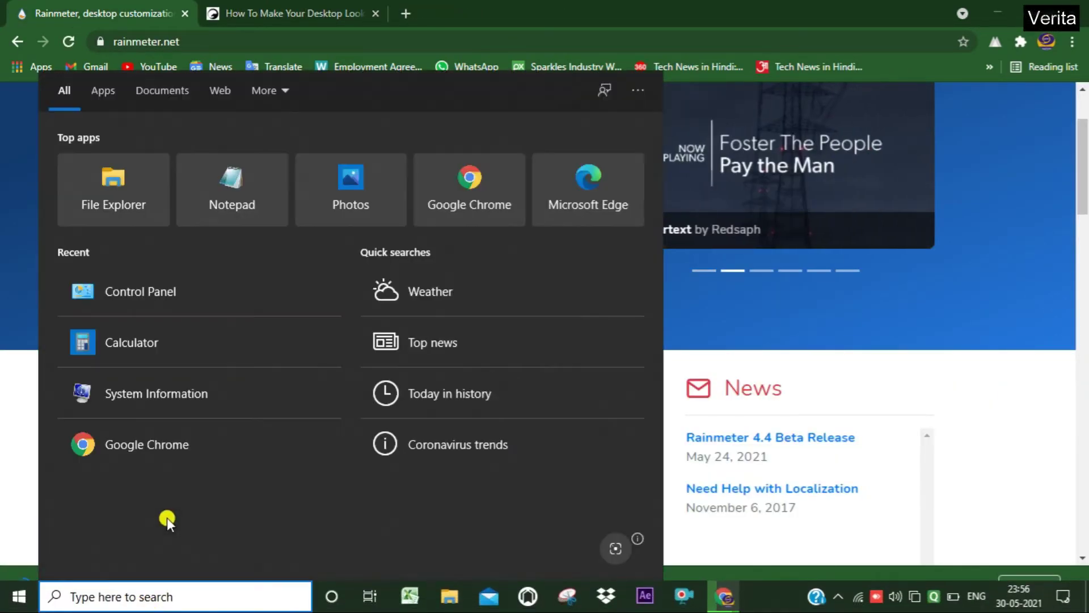
click(3, 442)
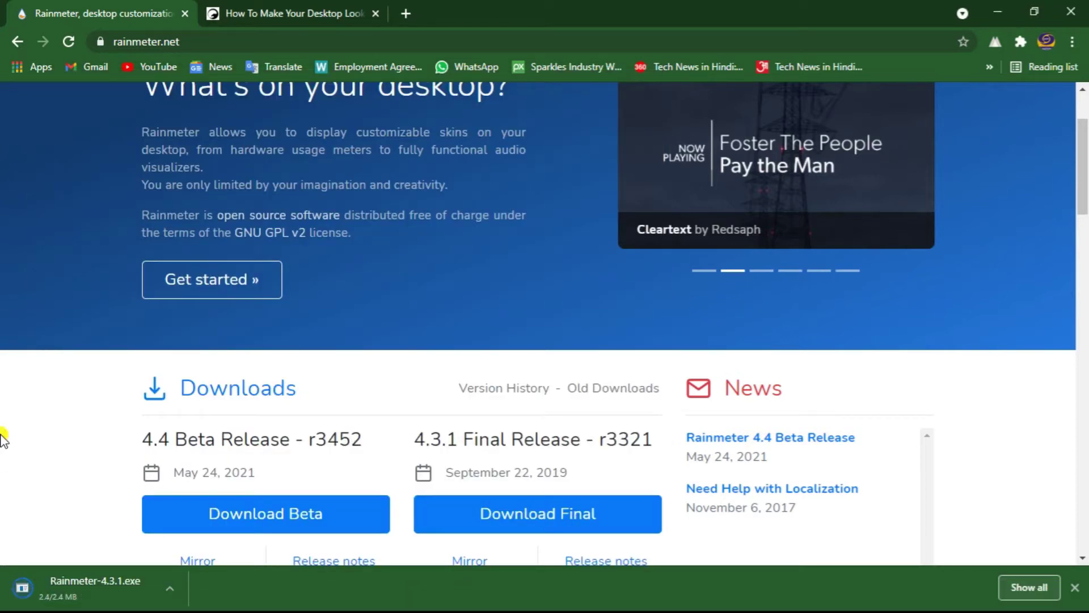
Step: Install Rainmeter in English as a standard installation with the 64-bit version and launch on startup, and run it on finishing
click(106, 589)
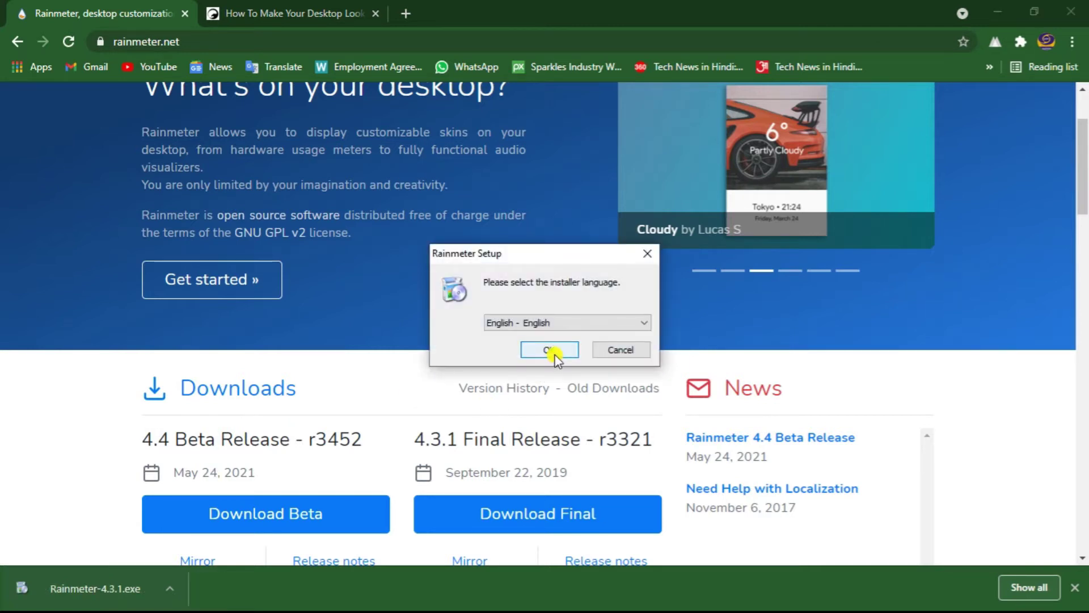
click(555, 354)
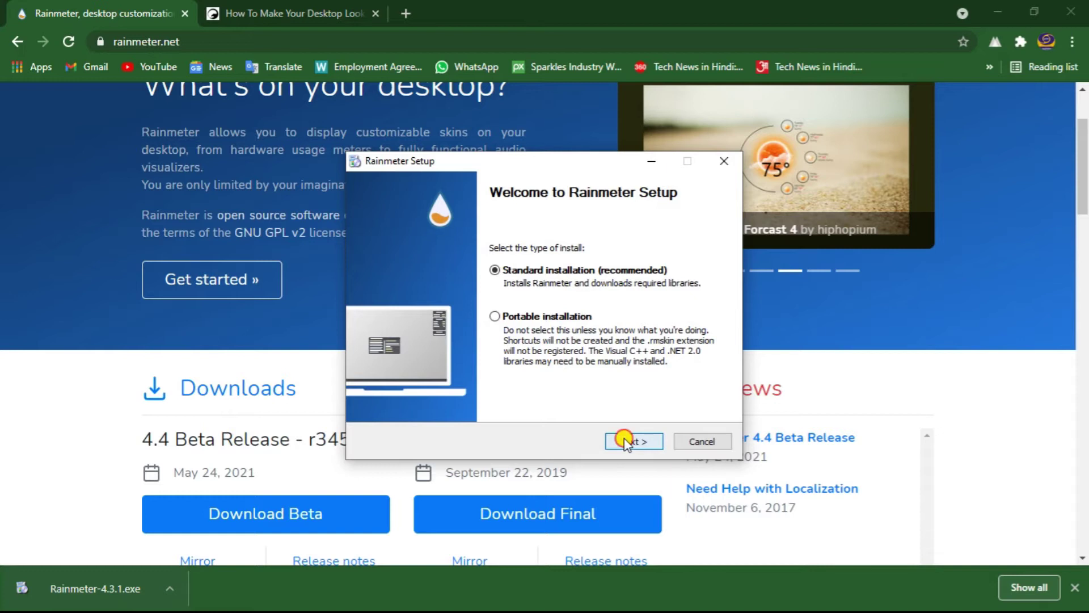
click(624, 440)
click(625, 441)
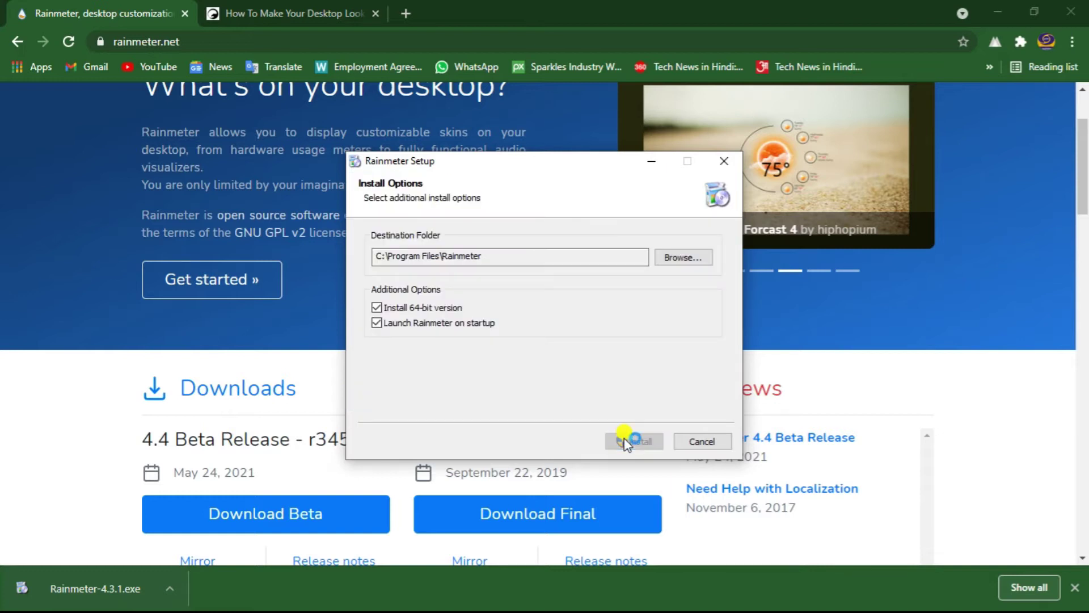
click(1000, 9)
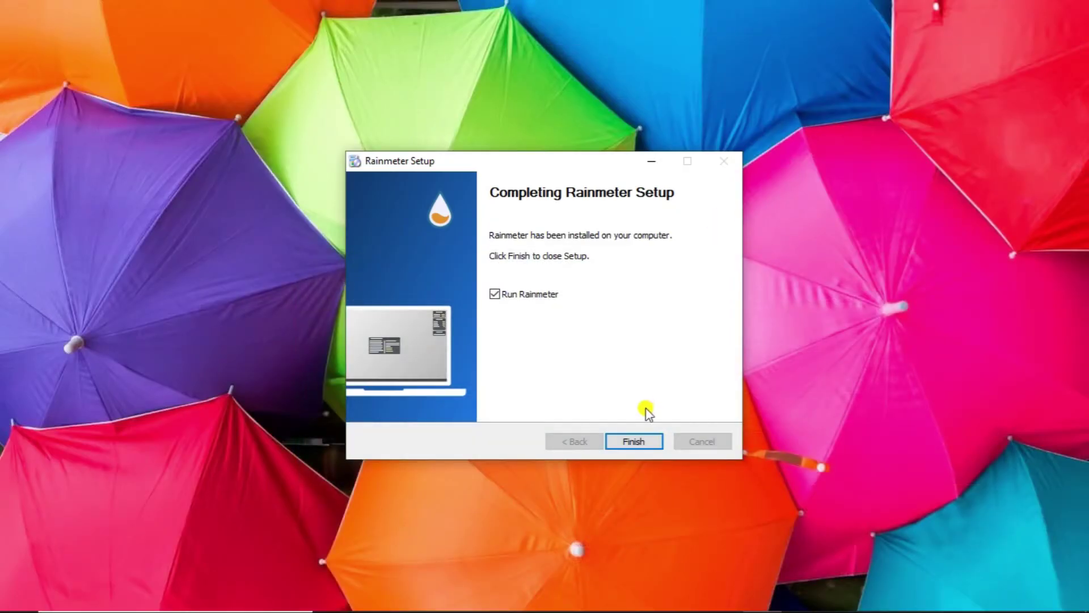
click(636, 440)
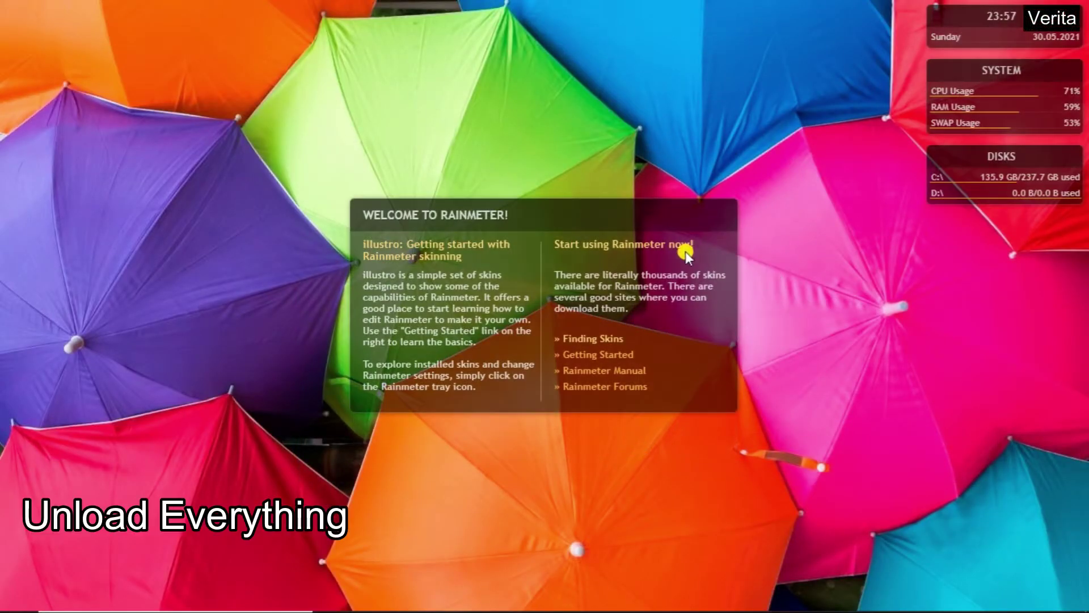
Step: Unload the illustro Welcome, Clock, System and Disk skins from the desktop
right_click(583, 256)
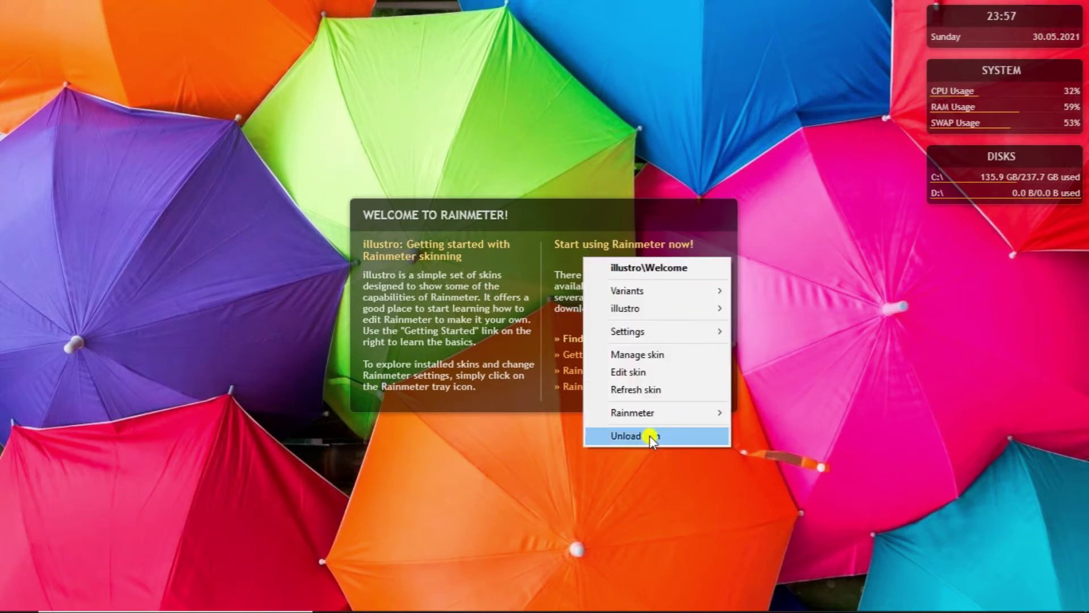
click(649, 435)
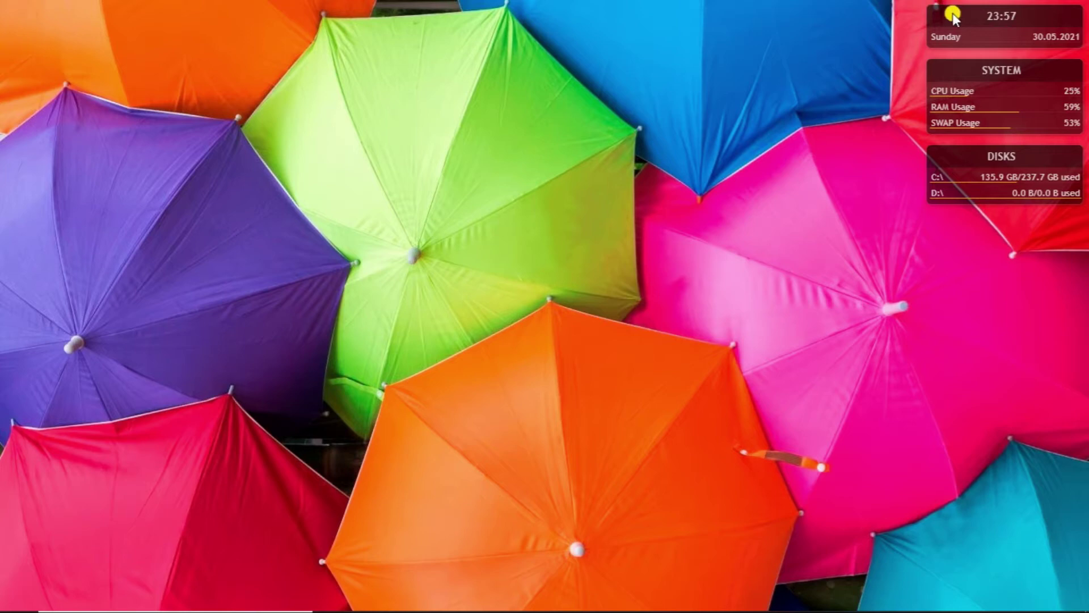
right_click(953, 17)
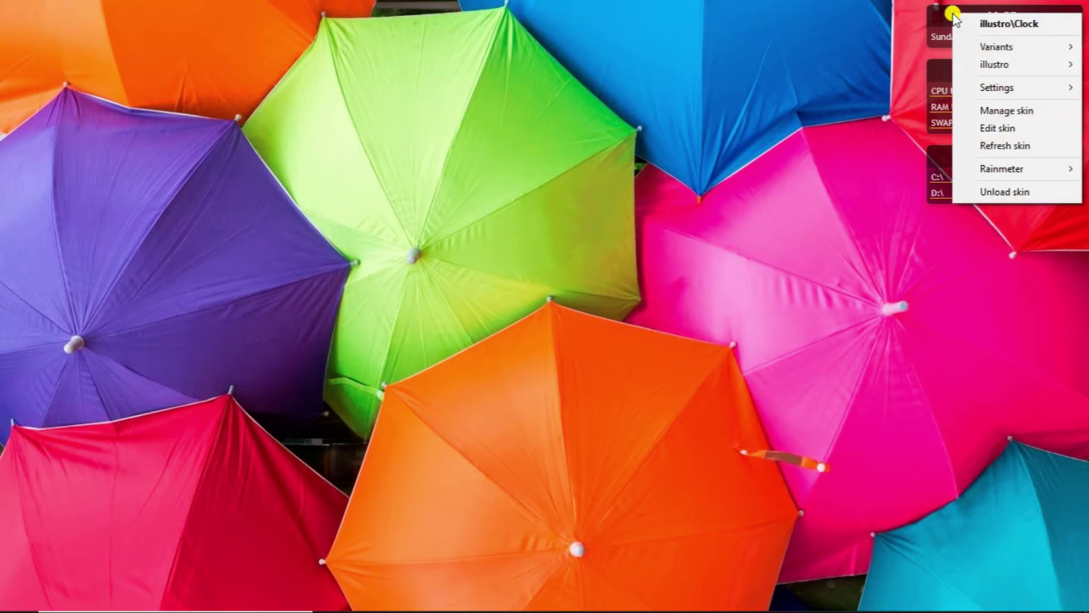
click(1004, 193)
right_click(978, 69)
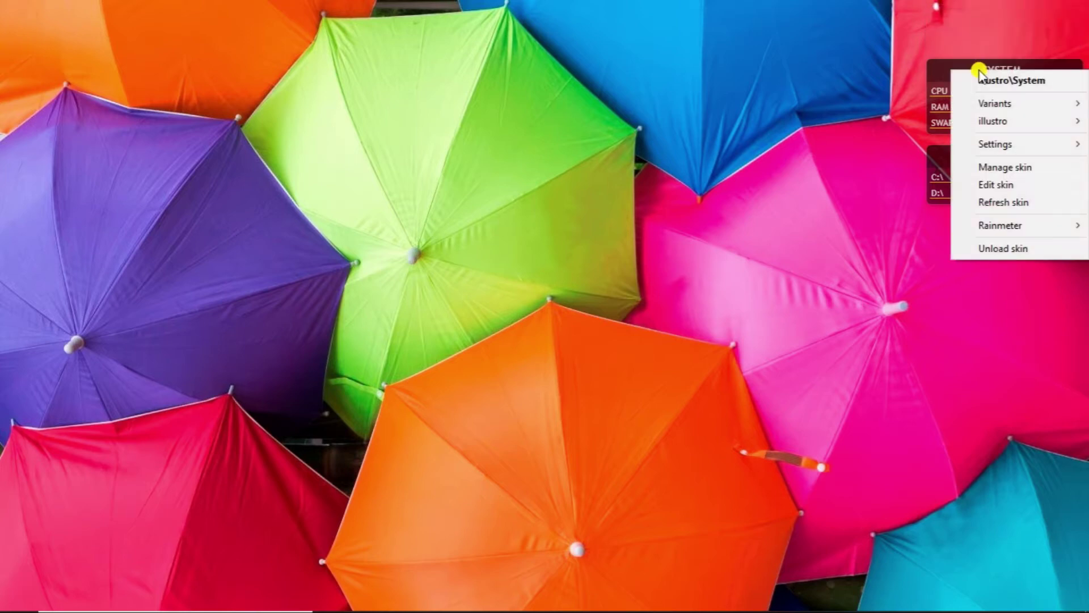
click(998, 245)
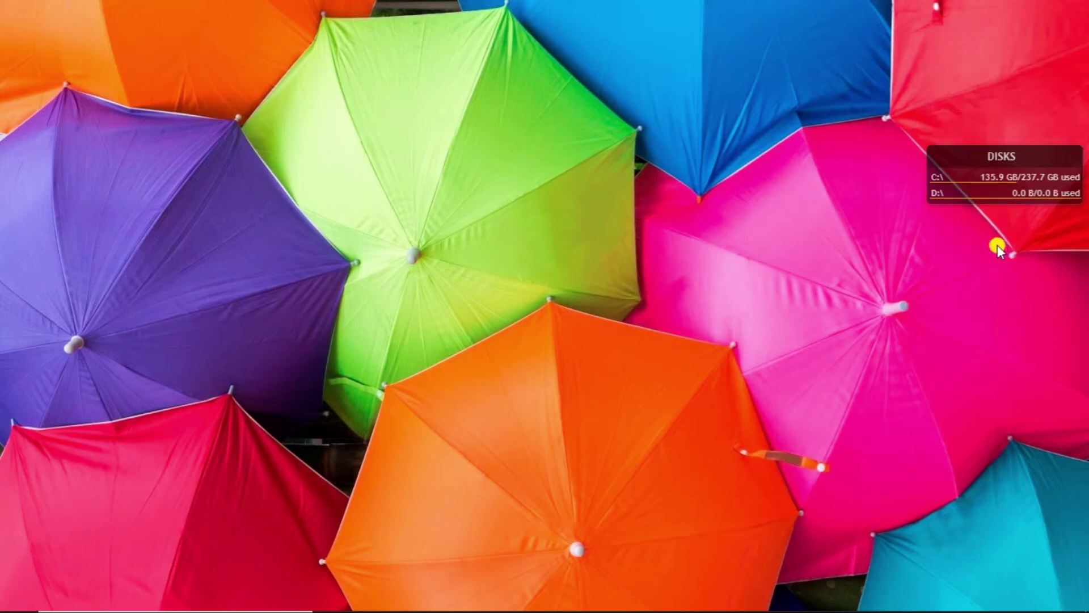
right_click(990, 162)
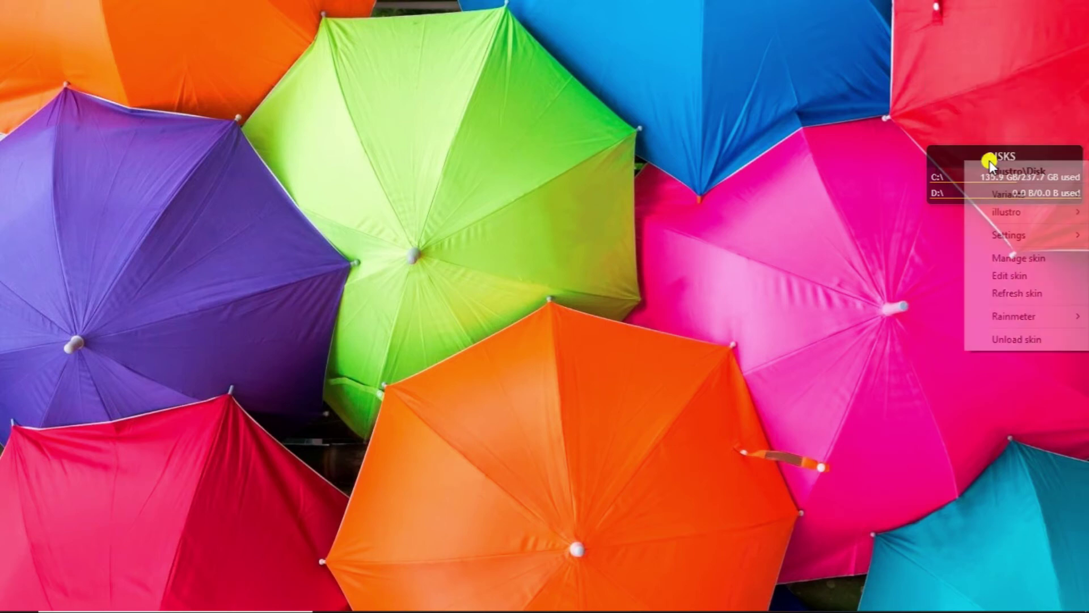
click(1014, 339)
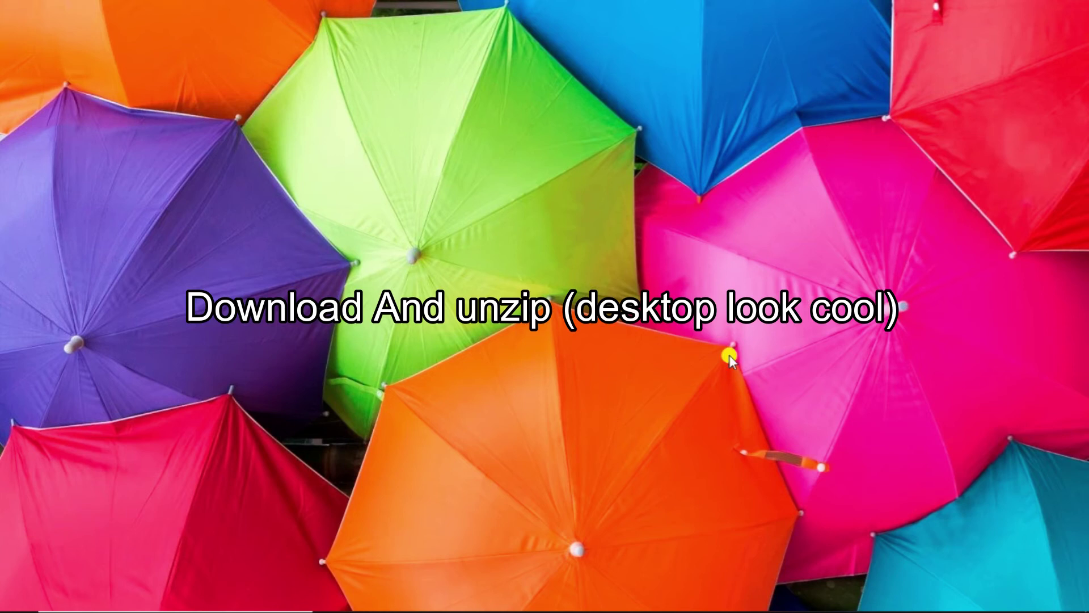
Step: Switch back to Chrome and download Desktop Look Cool.zip through the Desktop Look Cool Folder link on the verita.in.net page
mouse_move(726, 596)
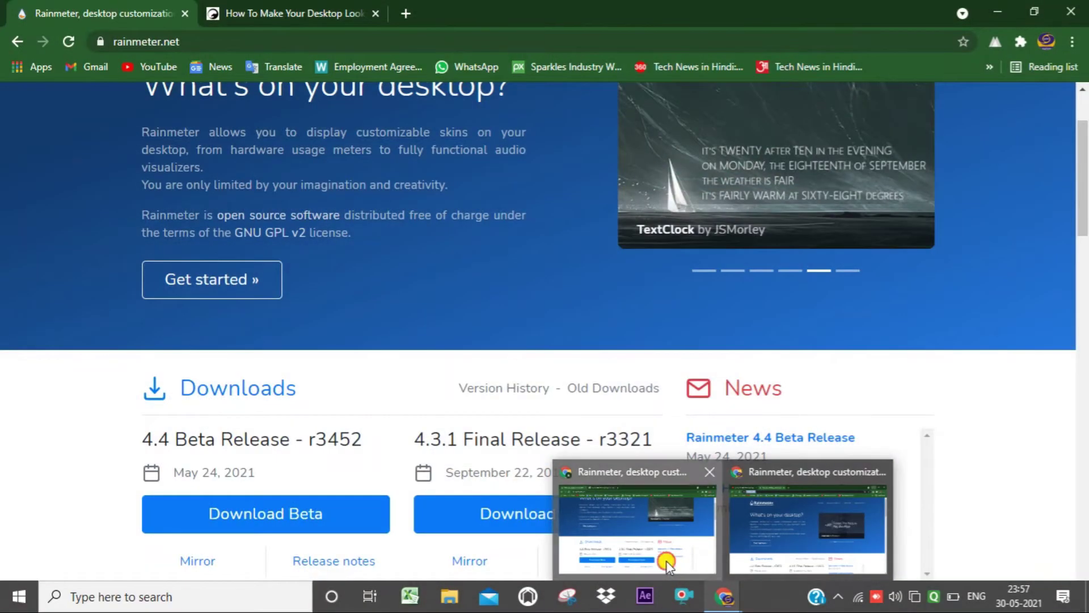
click(665, 560)
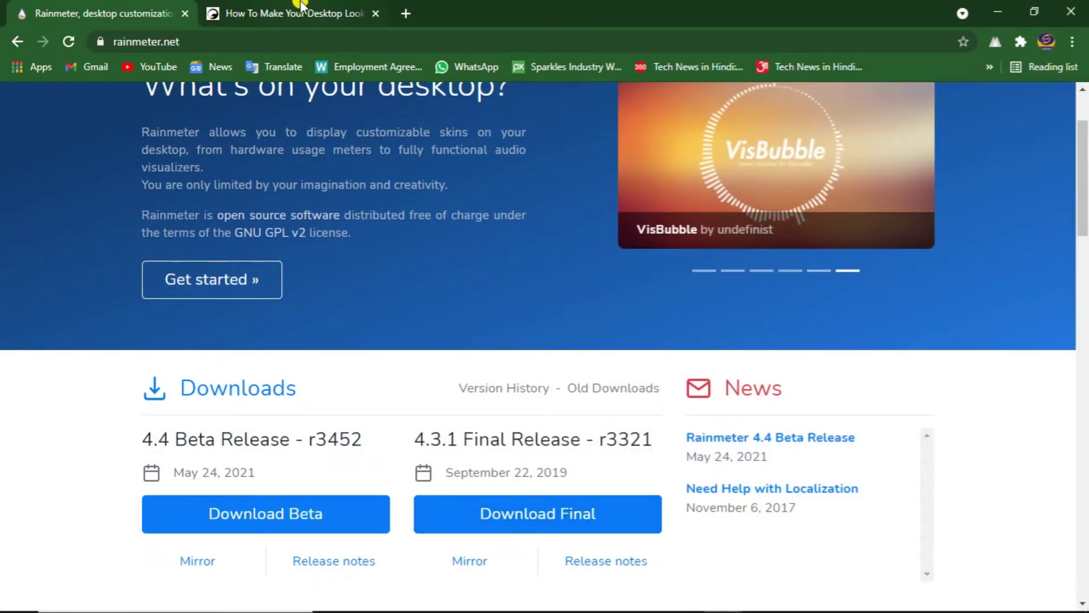
click(300, 4)
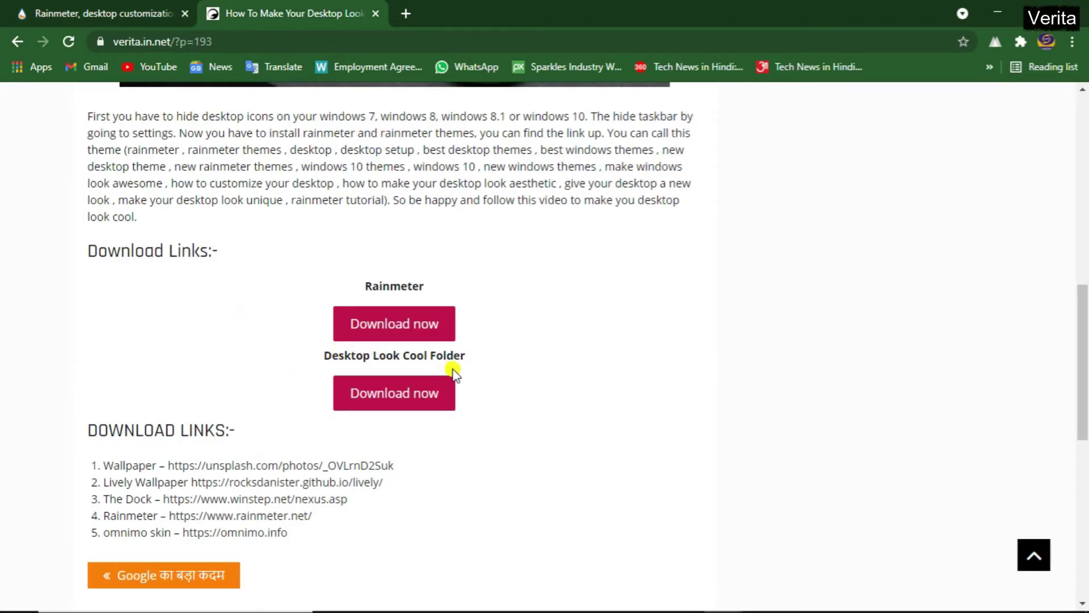
click(428, 388)
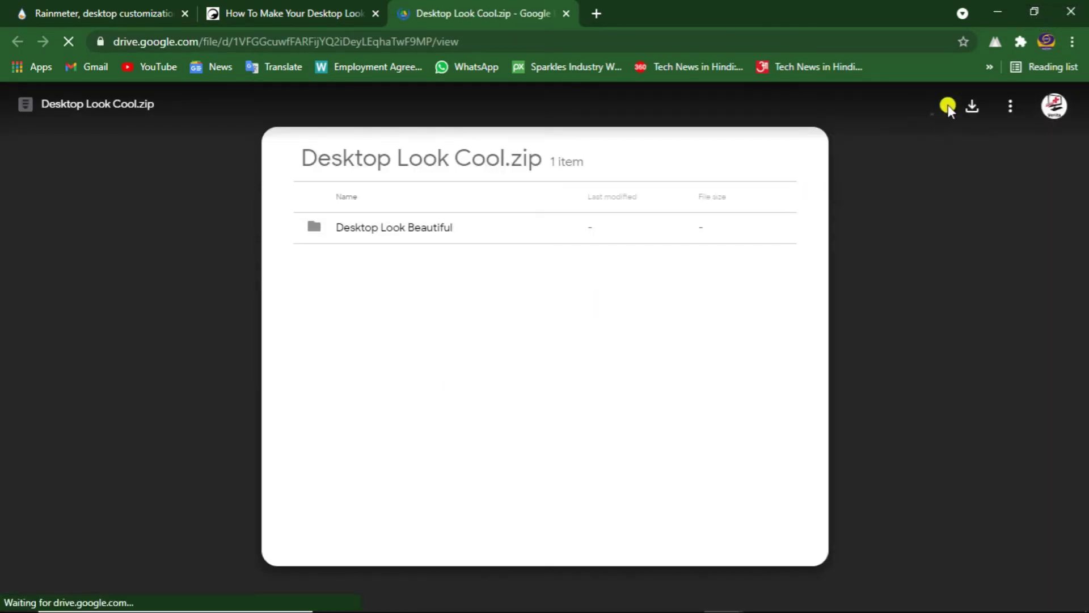
click(970, 108)
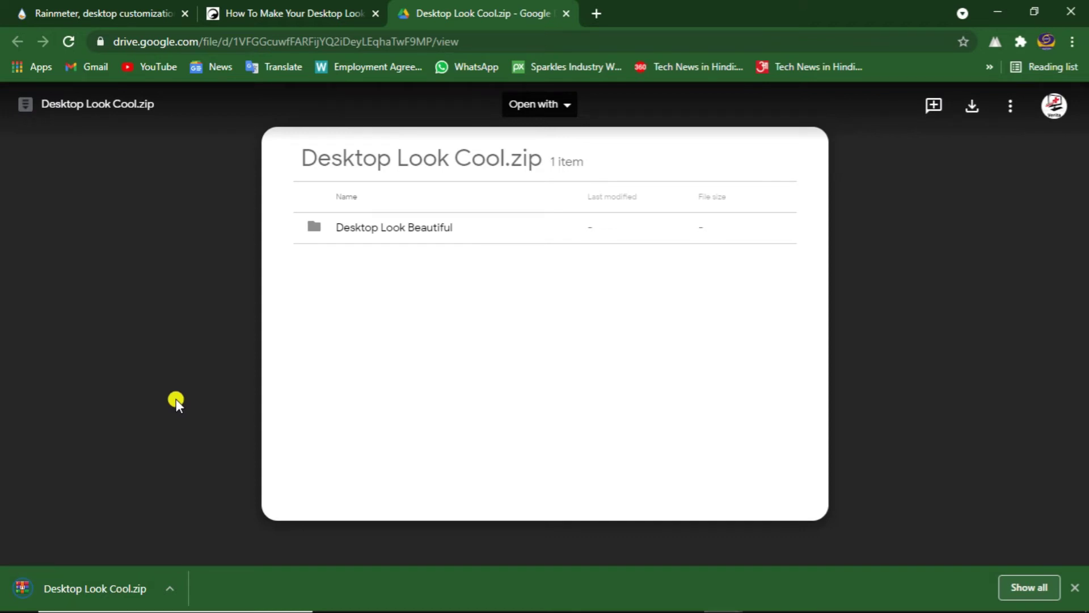
Step: Extract the Desktop Look Cool archive in the Downloads folder and open the extracted Desktop Look Beautiful folder
click(170, 588)
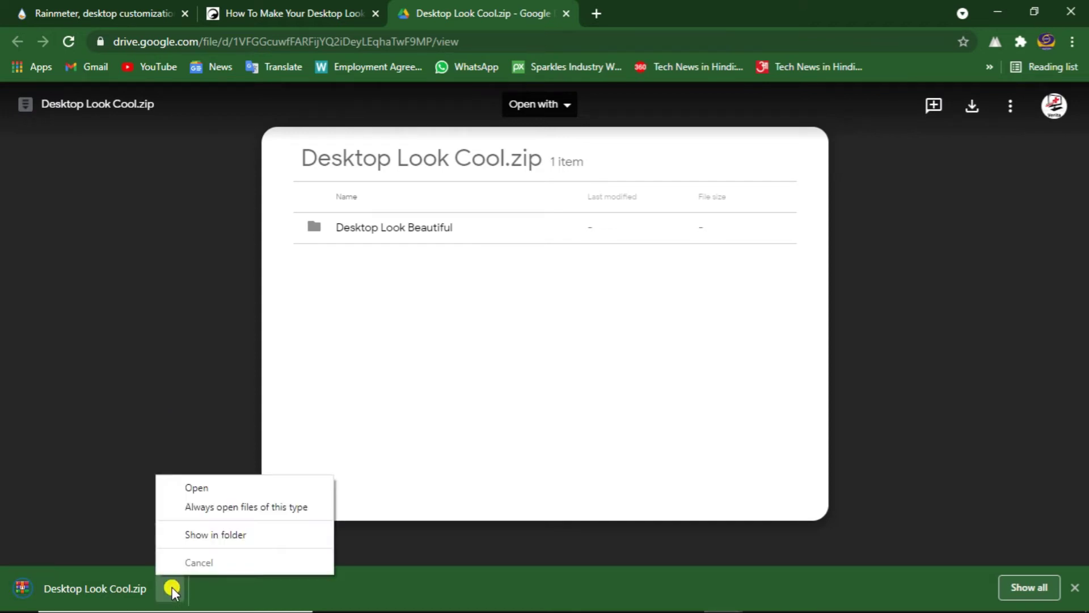
click(205, 528)
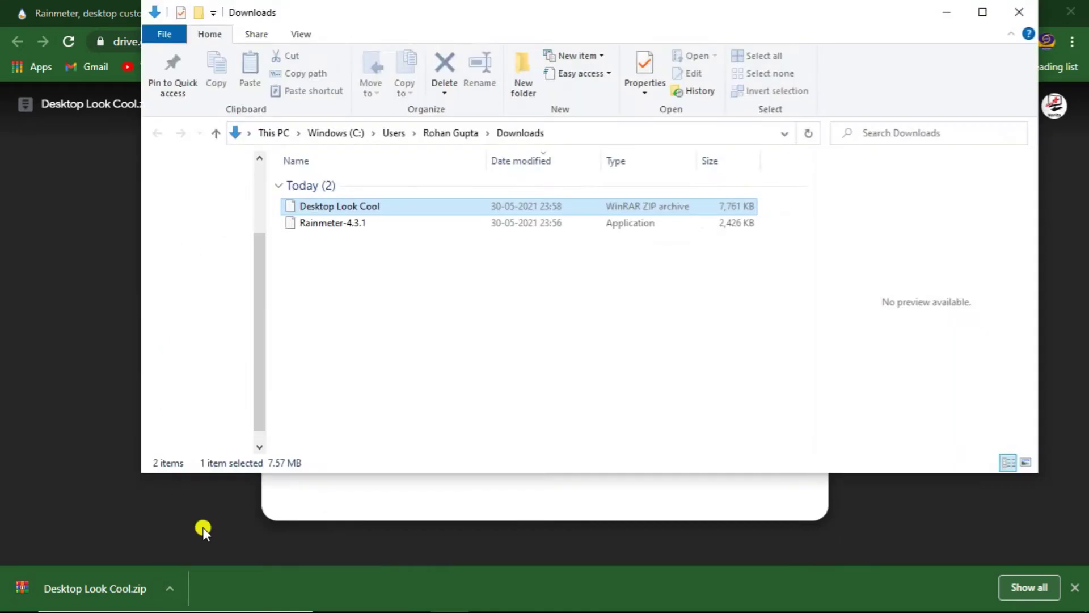
right_click(356, 202)
click(381, 279)
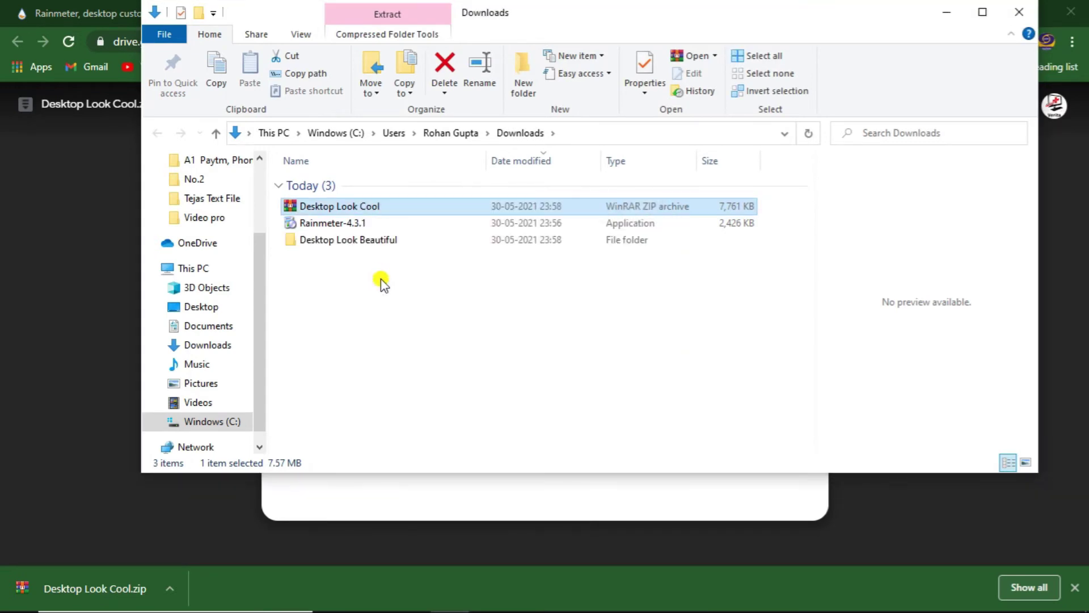
double_click(364, 242)
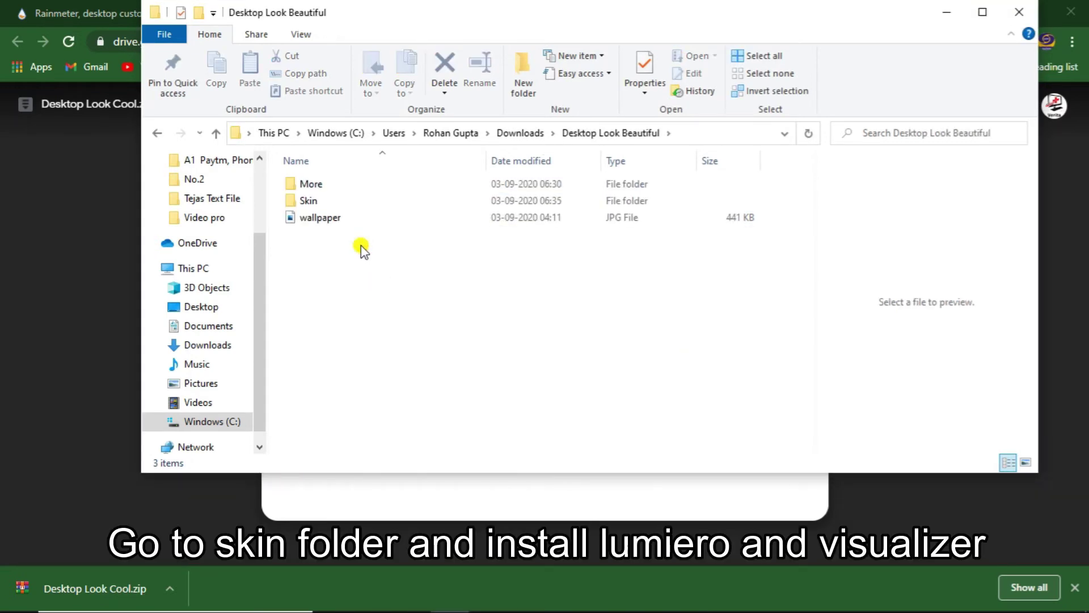
Step: Open the Skin folder and install the Lumiero Rainmeter skin package without applying its included layout
click(333, 199)
double_click(333, 200)
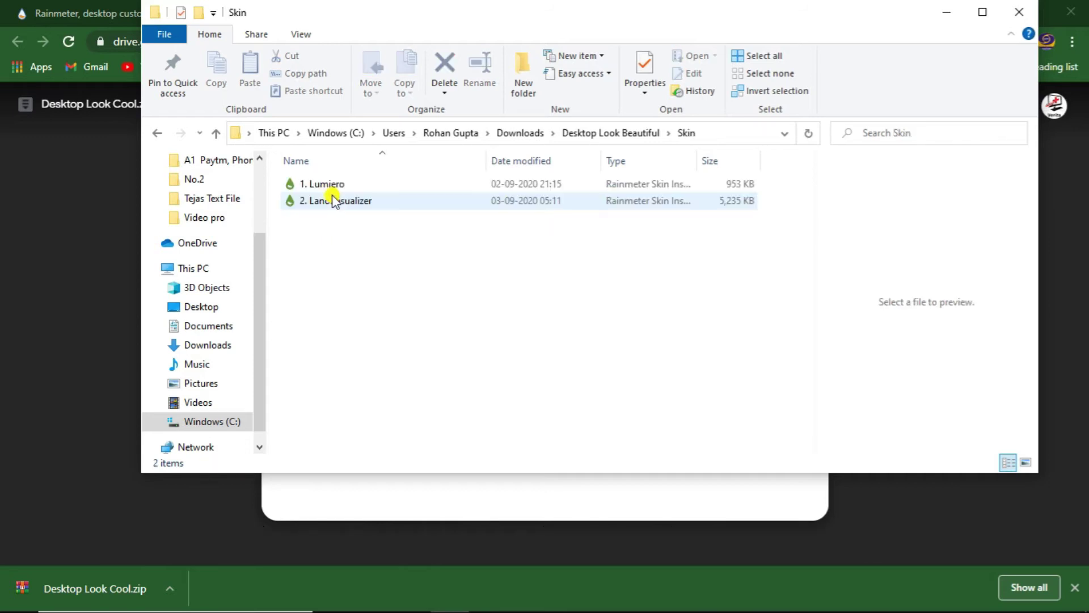
double_click(322, 183)
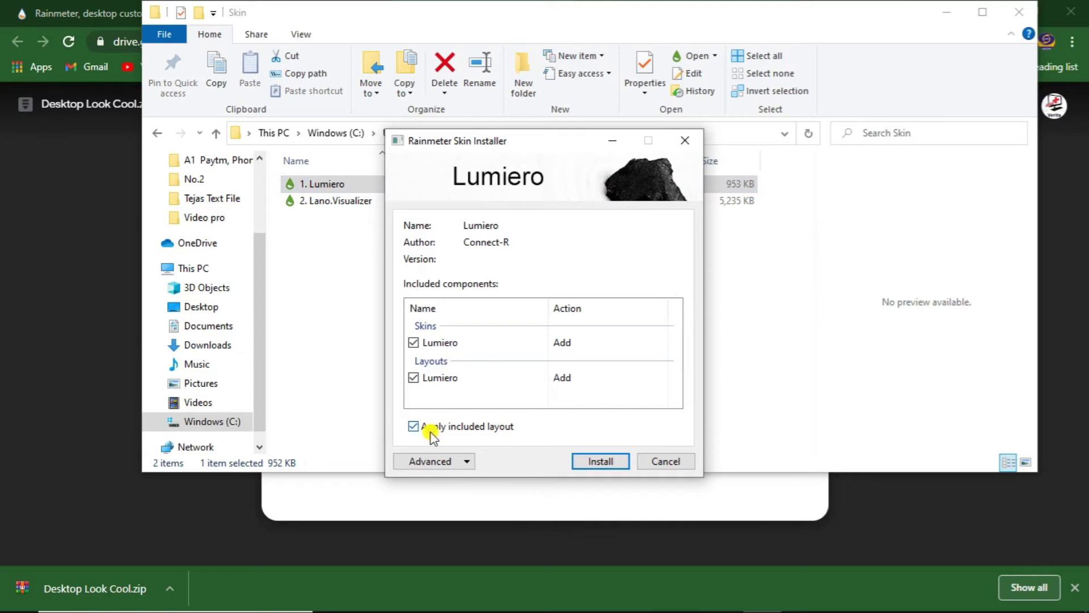
click(430, 433)
click(597, 460)
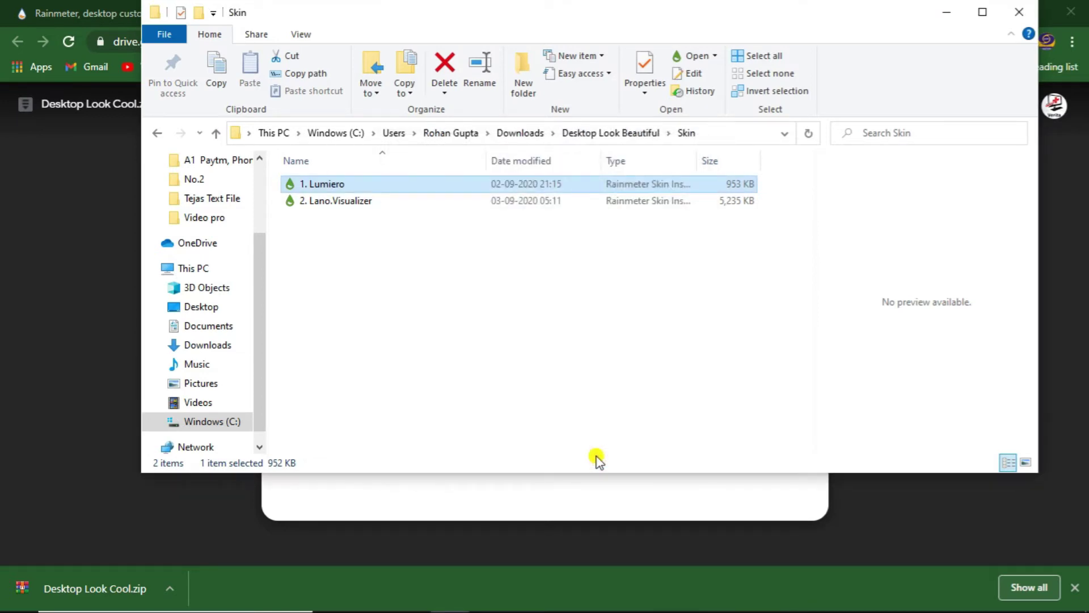
Step: Install the Lano.Visualizer Rainmeter skin package without loading its included skins
click(335, 203)
right_click(335, 203)
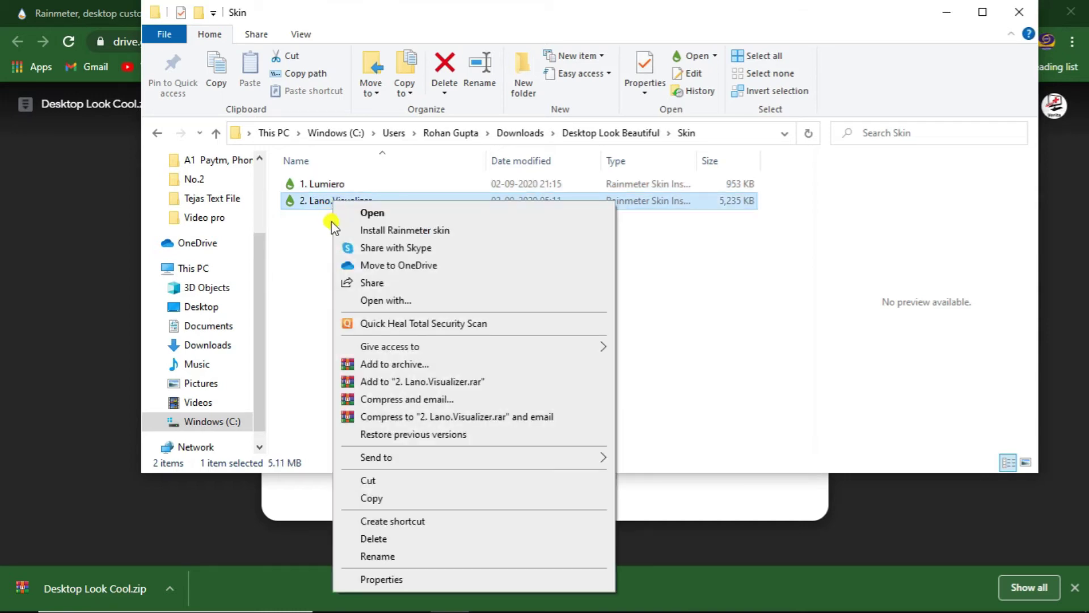
double_click(315, 204)
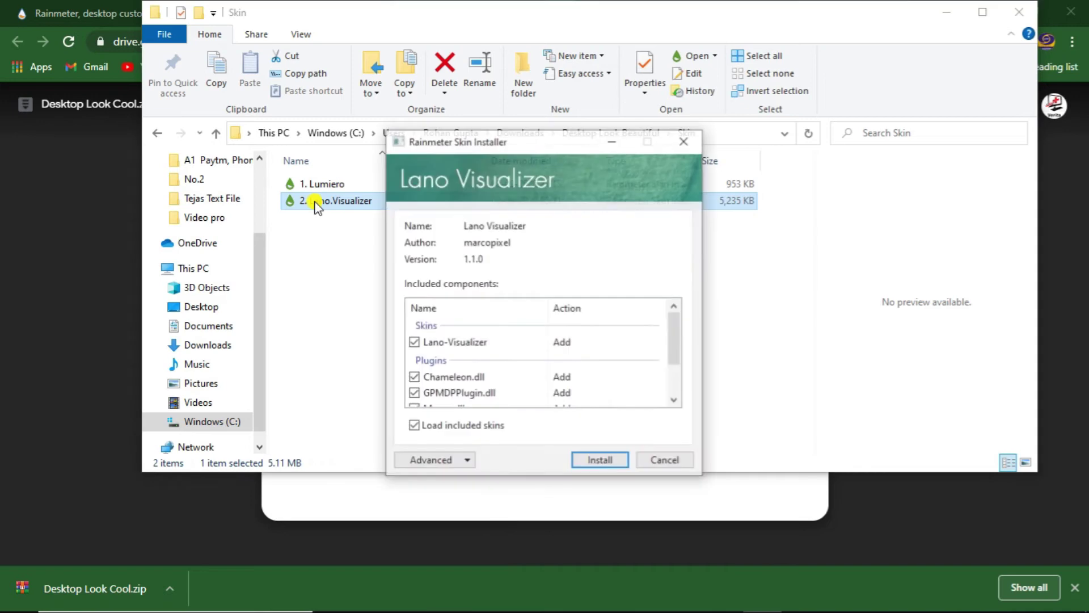
click(469, 427)
click(586, 460)
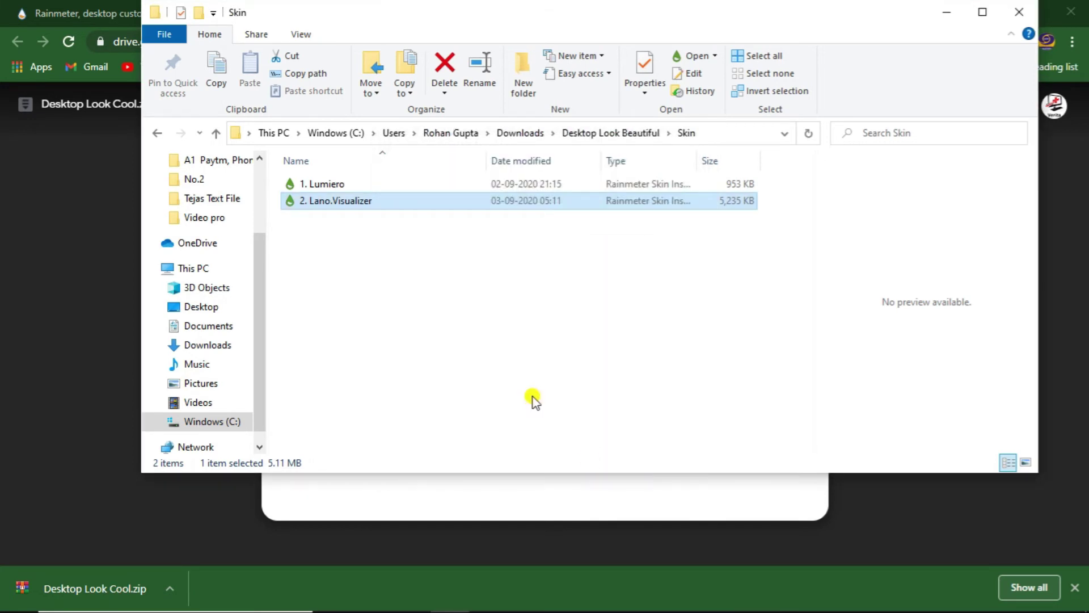
Step: Set the wallpaper image from the Desktop Look Beautiful folder as the desktop background, and minimize the open windows to show the desktop
click(216, 133)
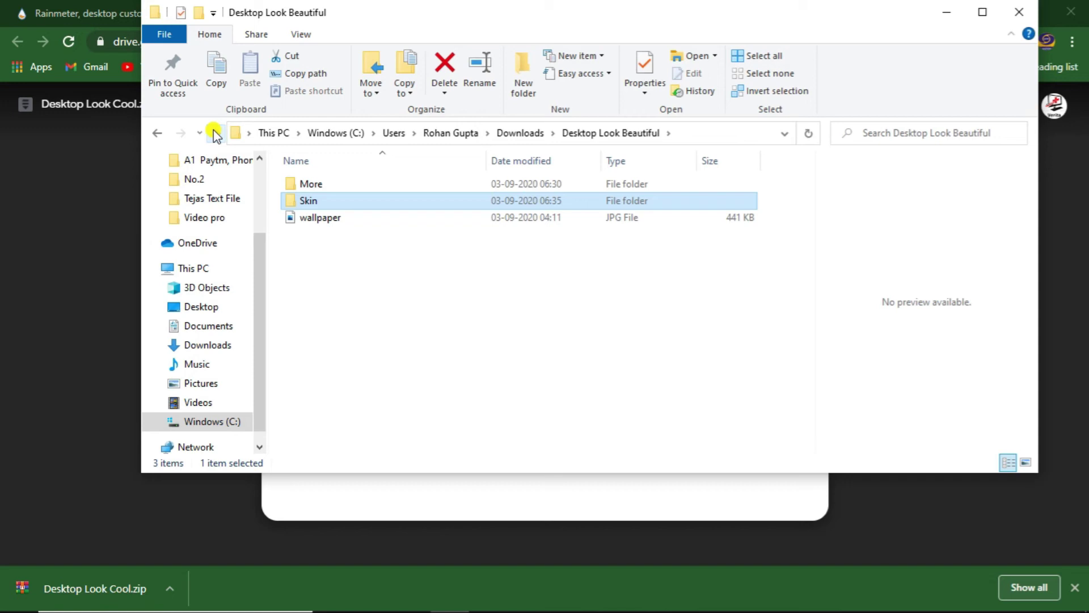
click(306, 219)
right_click(305, 220)
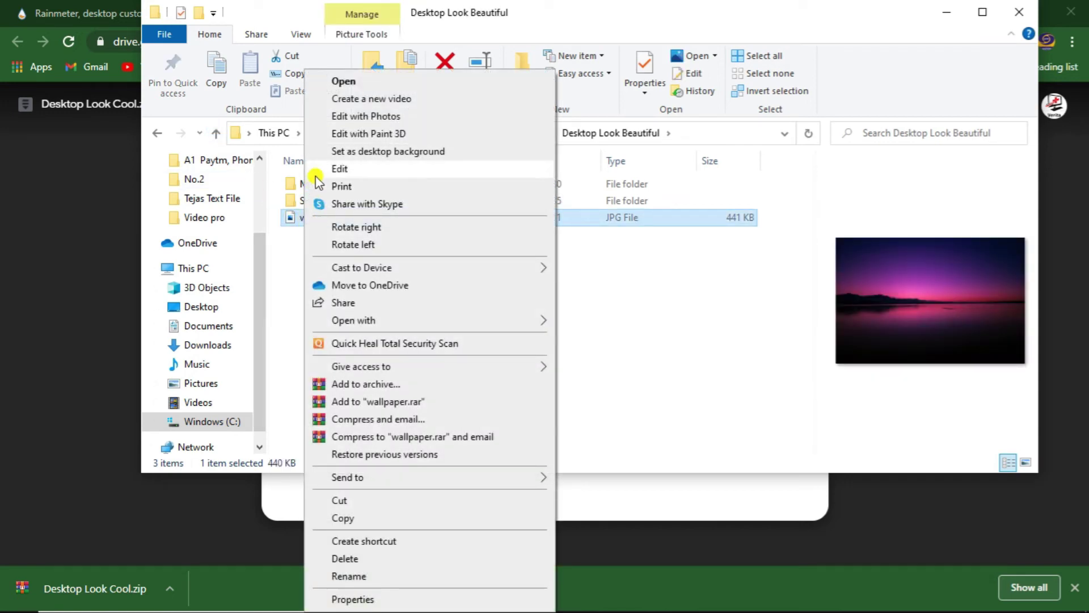
click(345, 151)
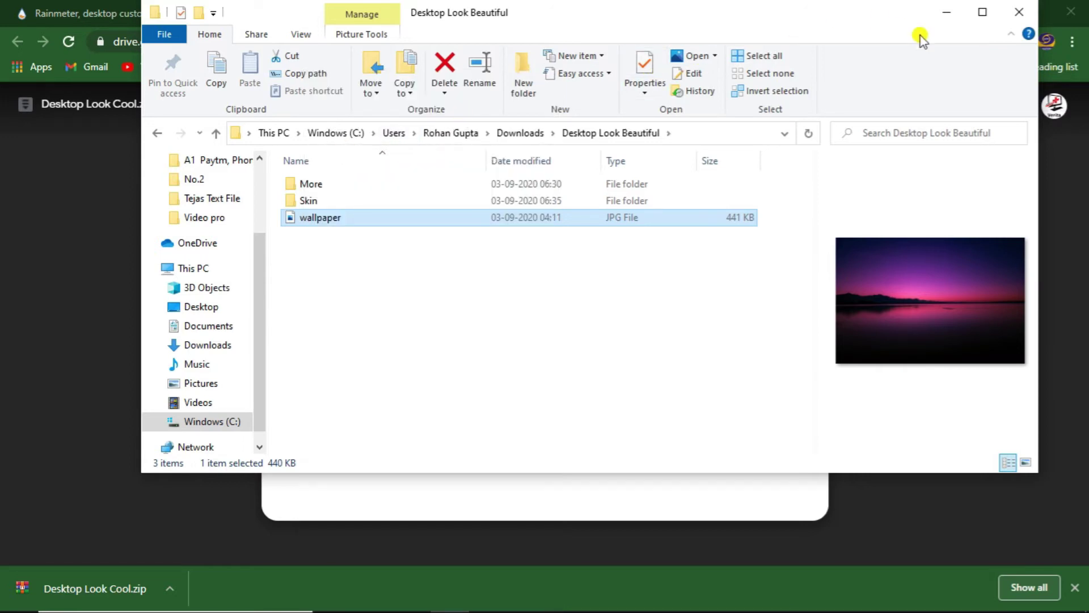
click(938, 22)
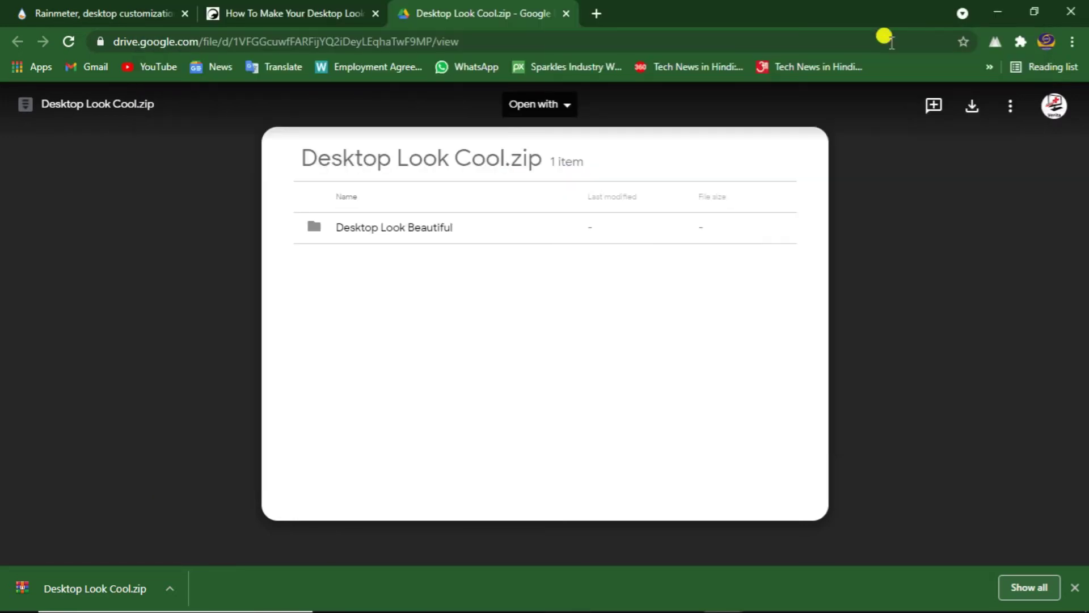
click(999, 11)
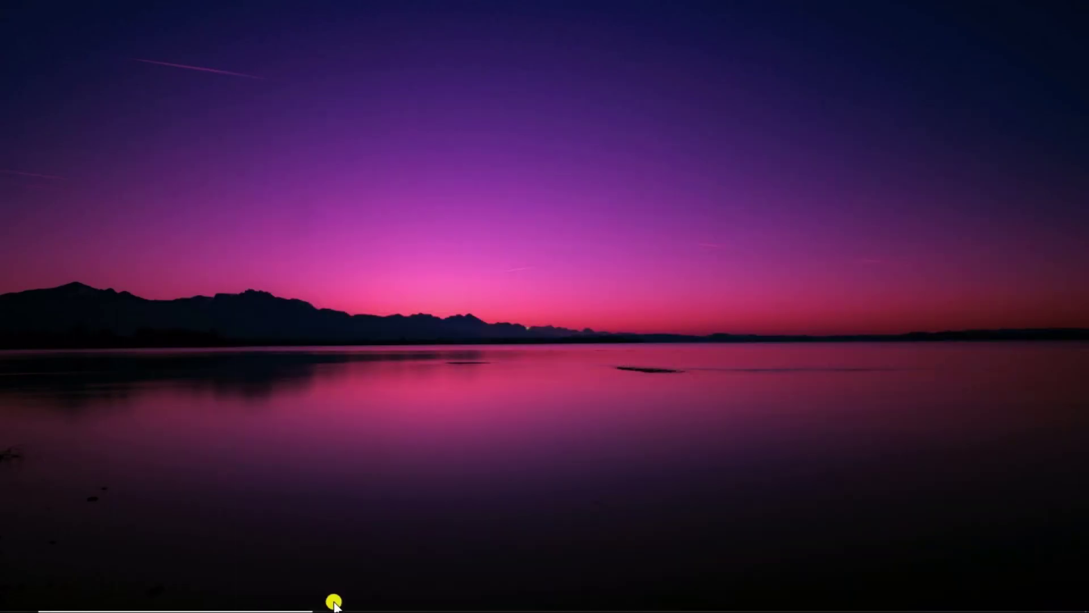
Step: Return to the Desktop Look Beautiful folder in File Explorer and copy the Birds_gif, Lumiero and Rainmeter Dock folders from its More folder
mouse_move(335, 609)
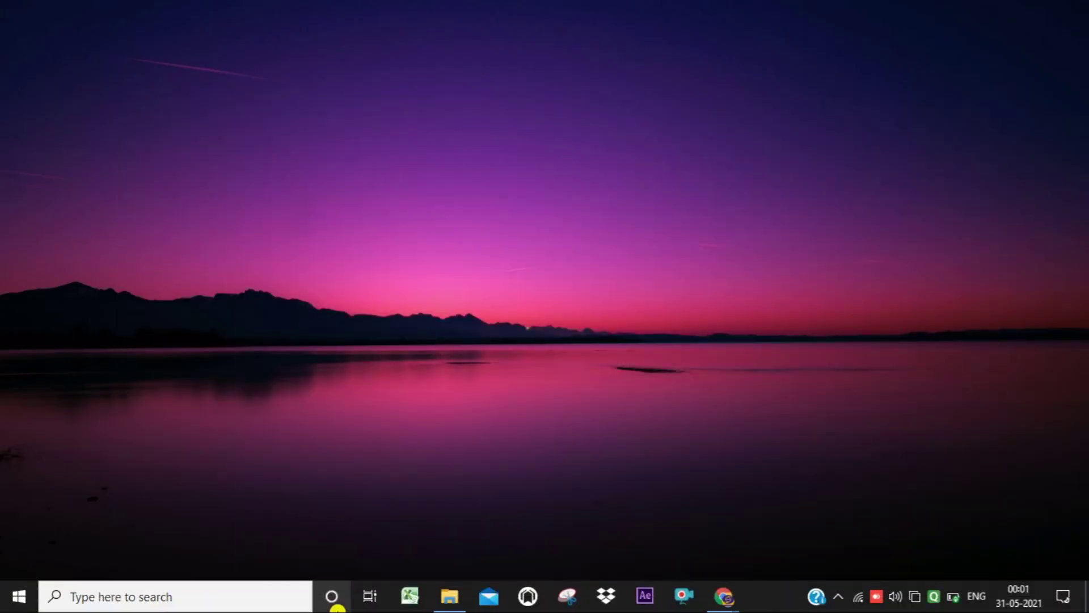
click(435, 598)
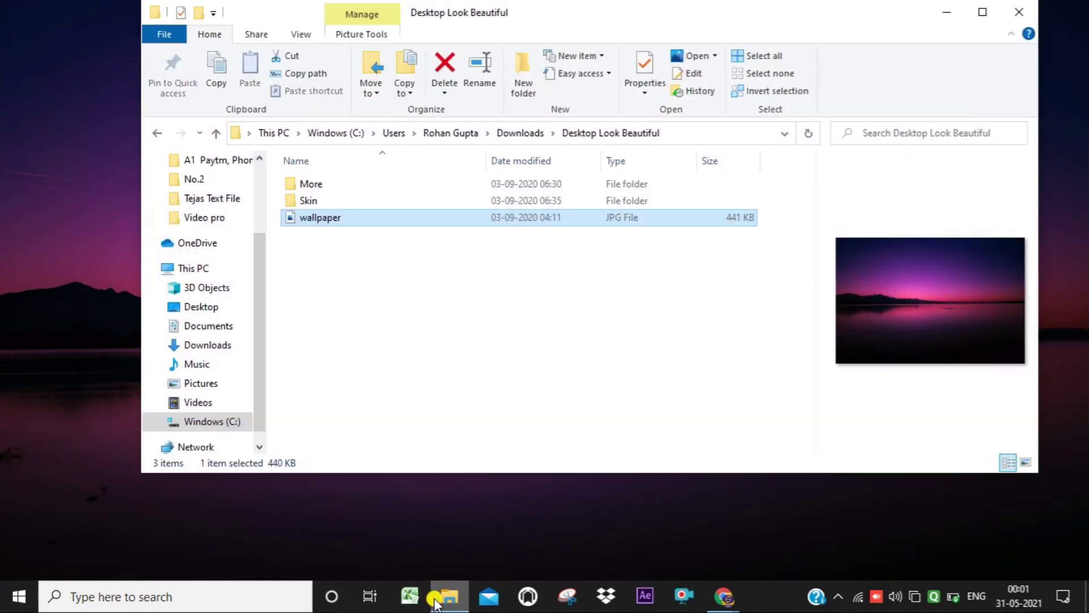
double_click(332, 185)
drag(413, 264, 358, 183)
right_click(358, 183)
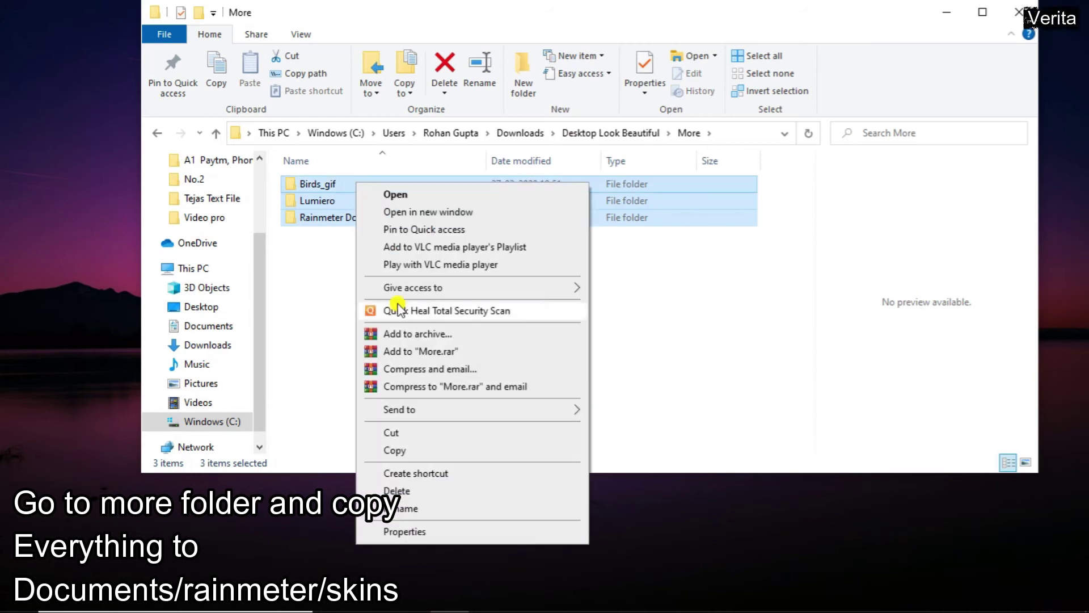
click(395, 450)
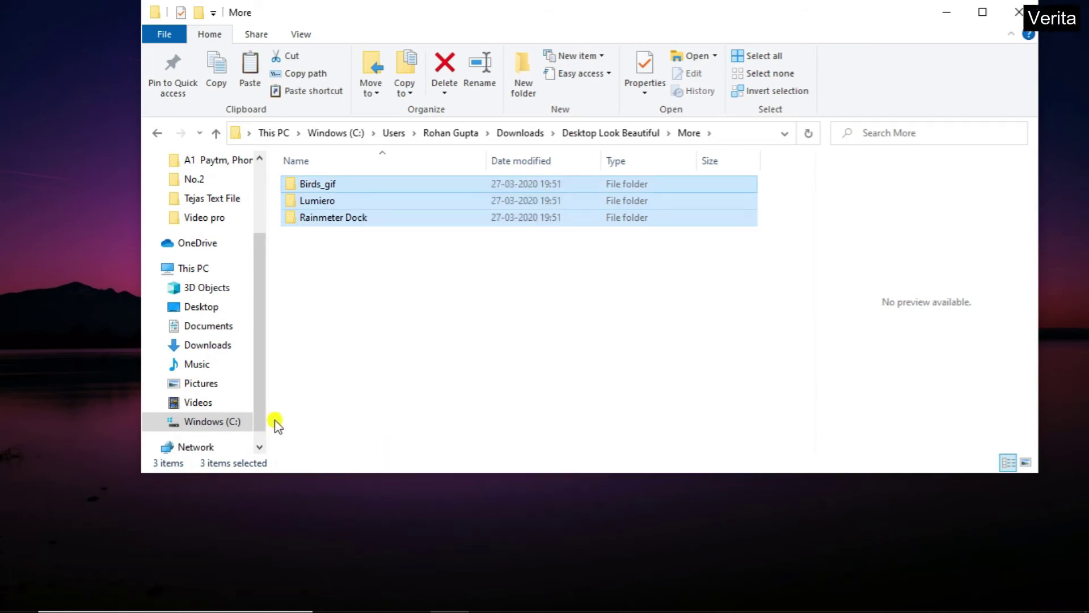
Step: Paste the copied folders into Documents > Rainmeter > Skins, skipping files with the same names, and minimize the folder window
click(204, 328)
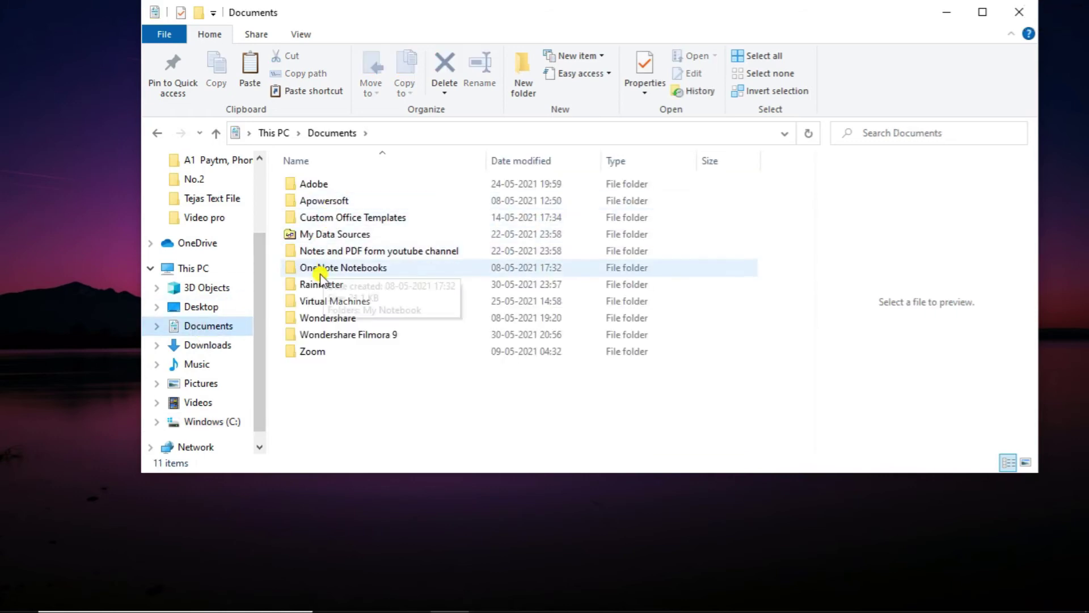
double_click(321, 285)
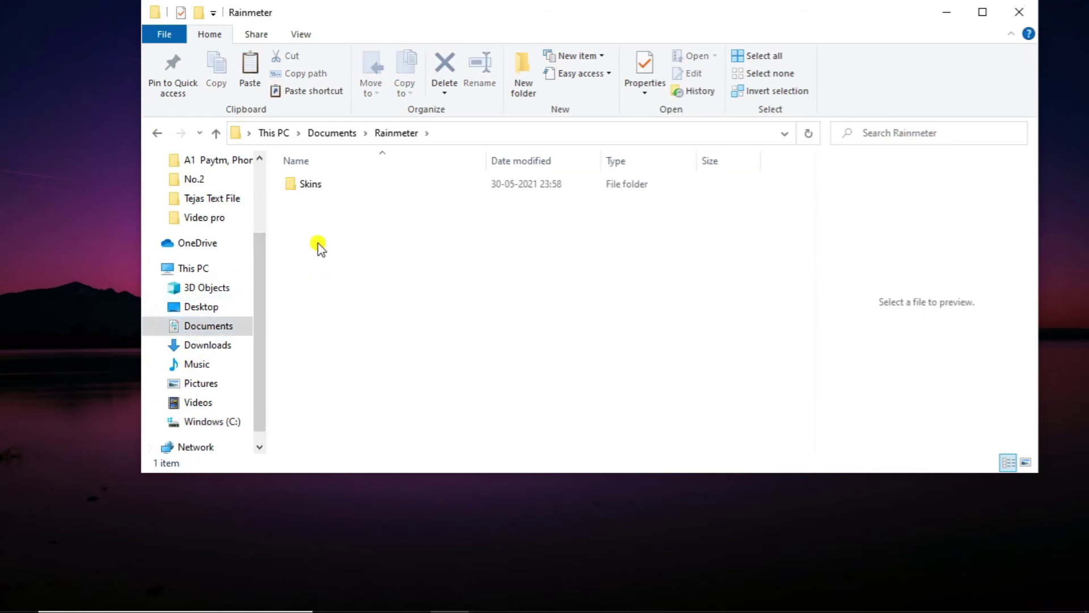
double_click(327, 185)
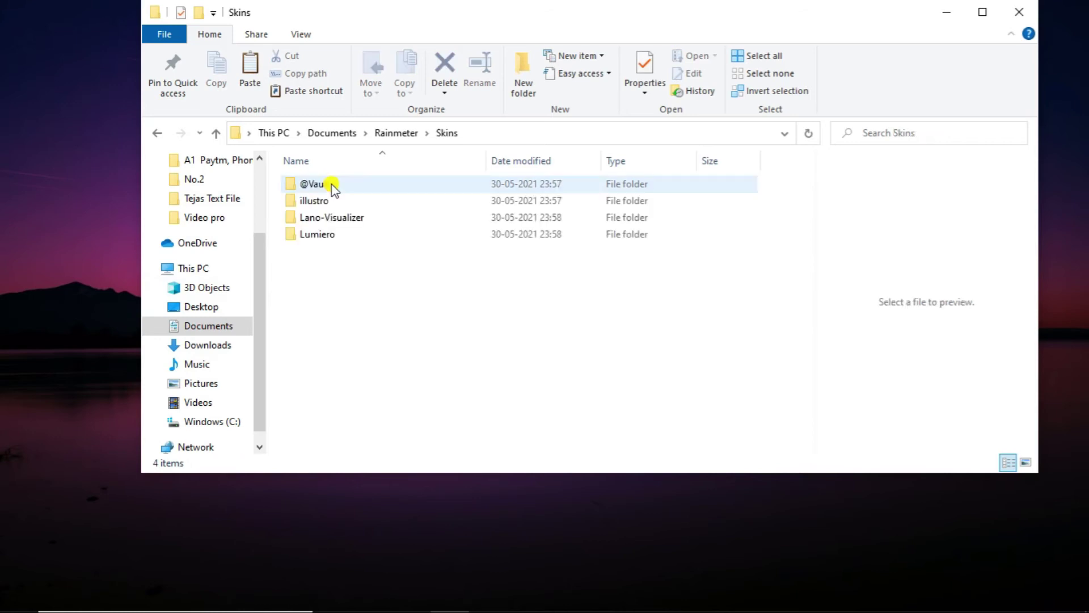
right_click(337, 288)
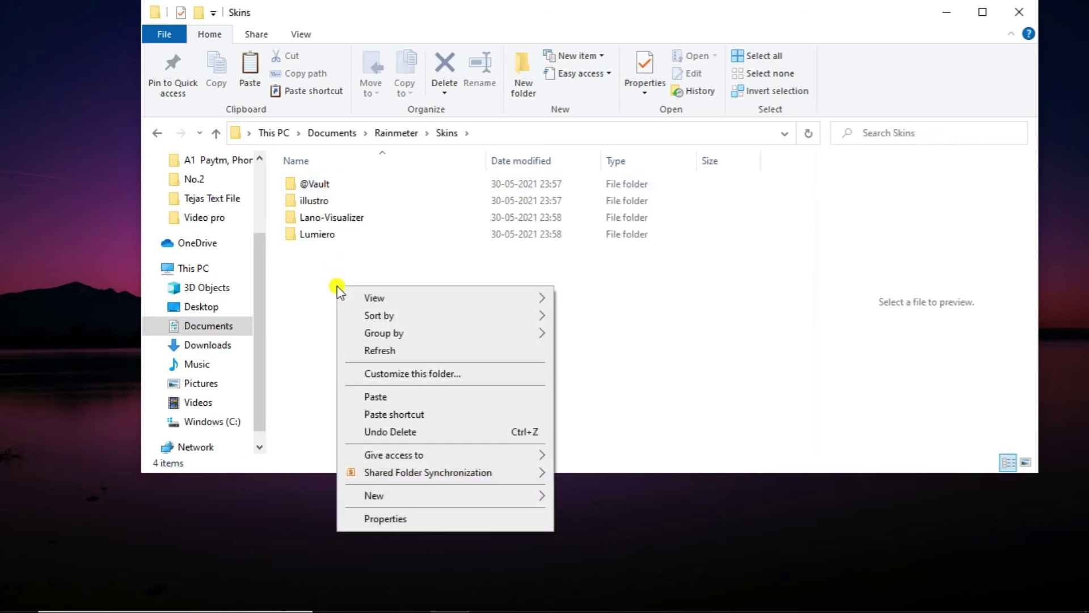
click(370, 397)
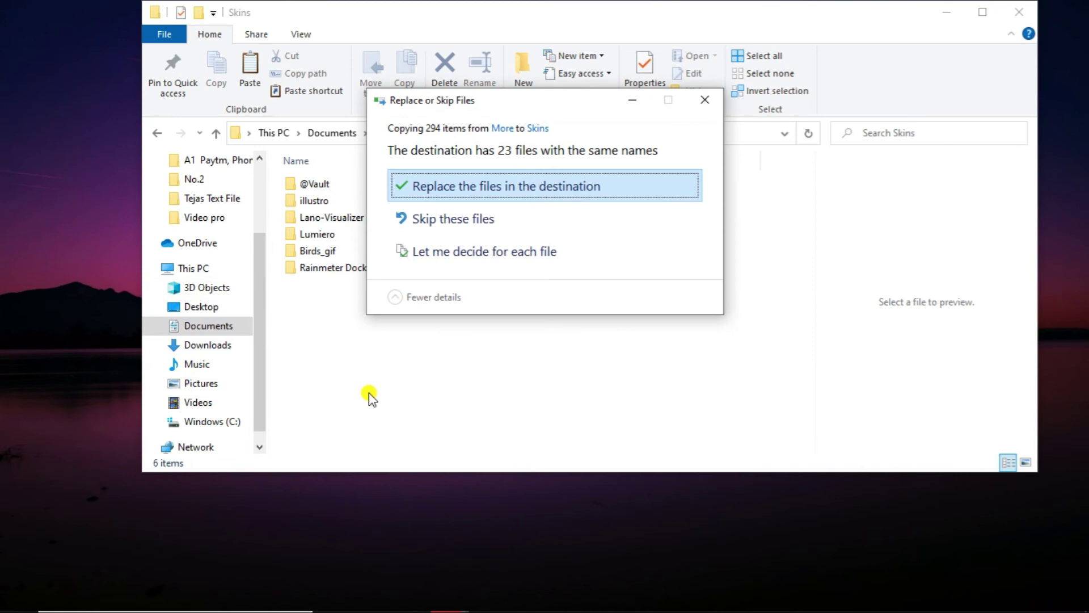
click(472, 221)
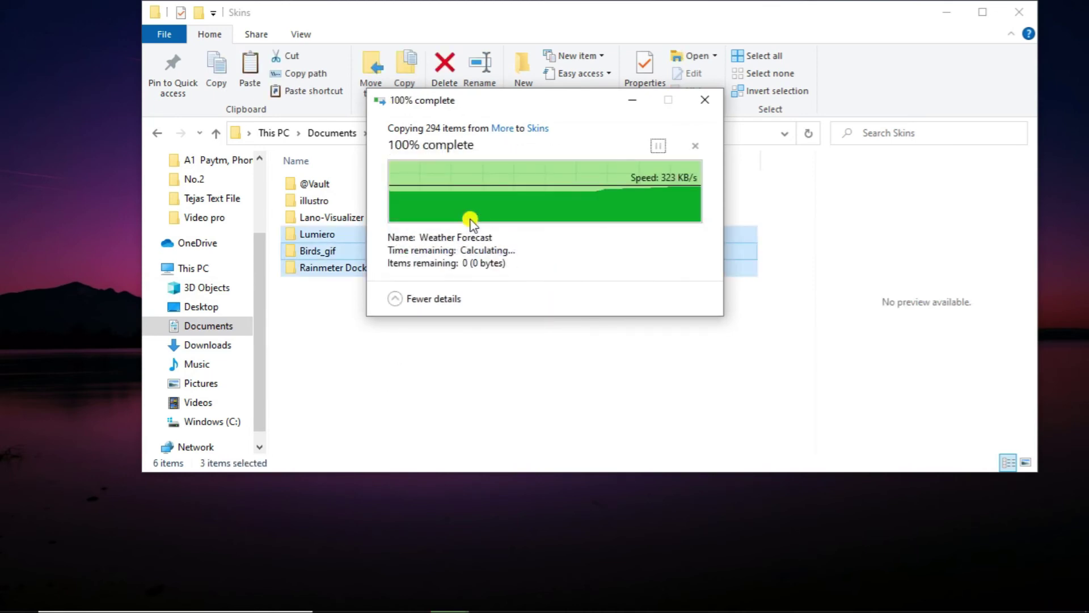
click(946, 12)
Step: Open the Manage Rainmeter window and refresh all skins
mouse_move(902, 604)
click(838, 596)
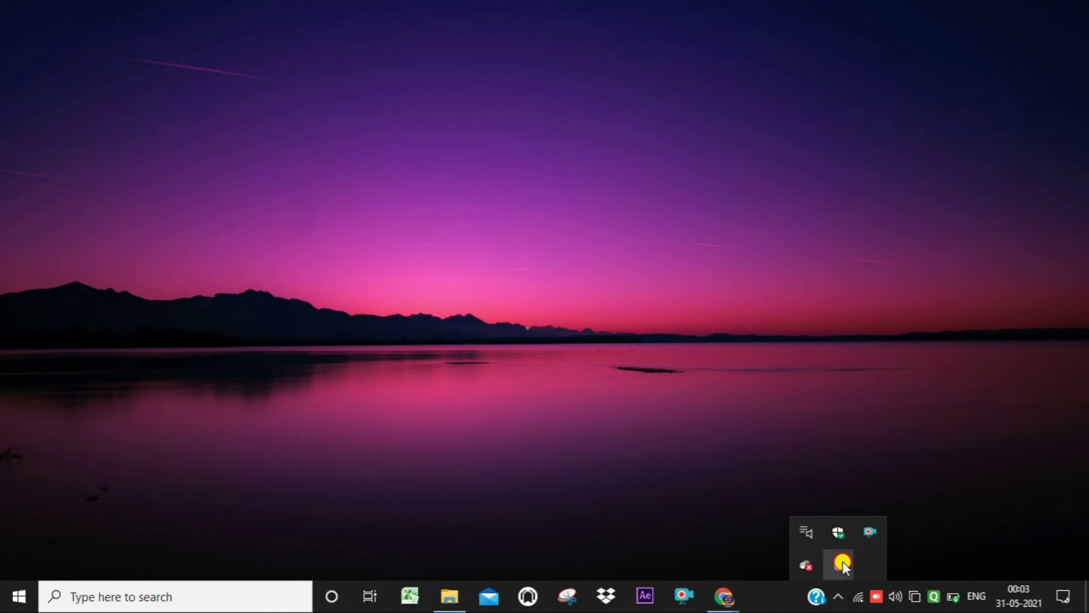
click(843, 561)
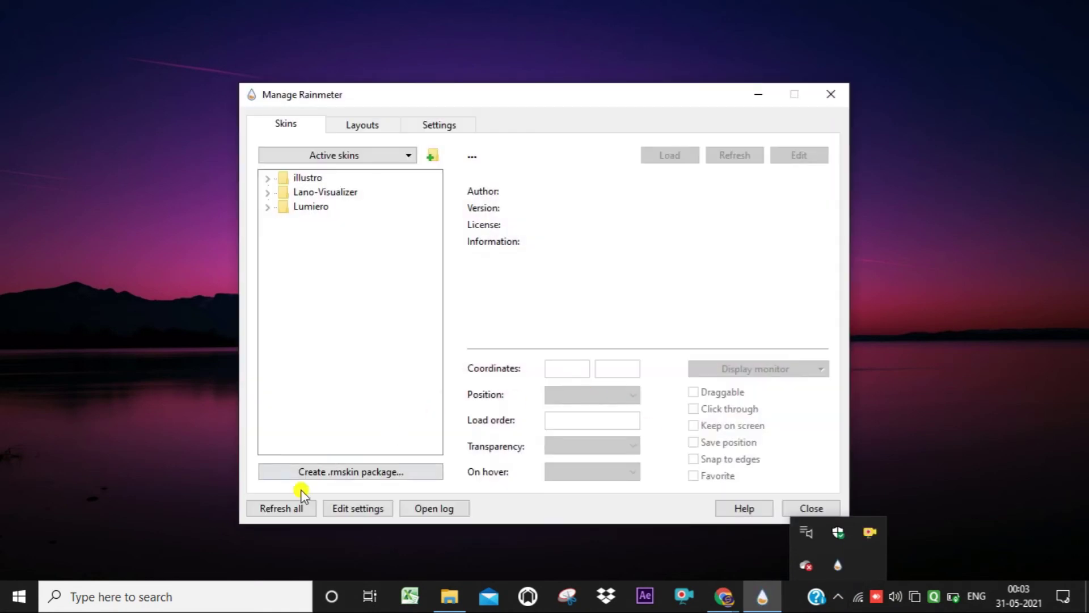
click(282, 509)
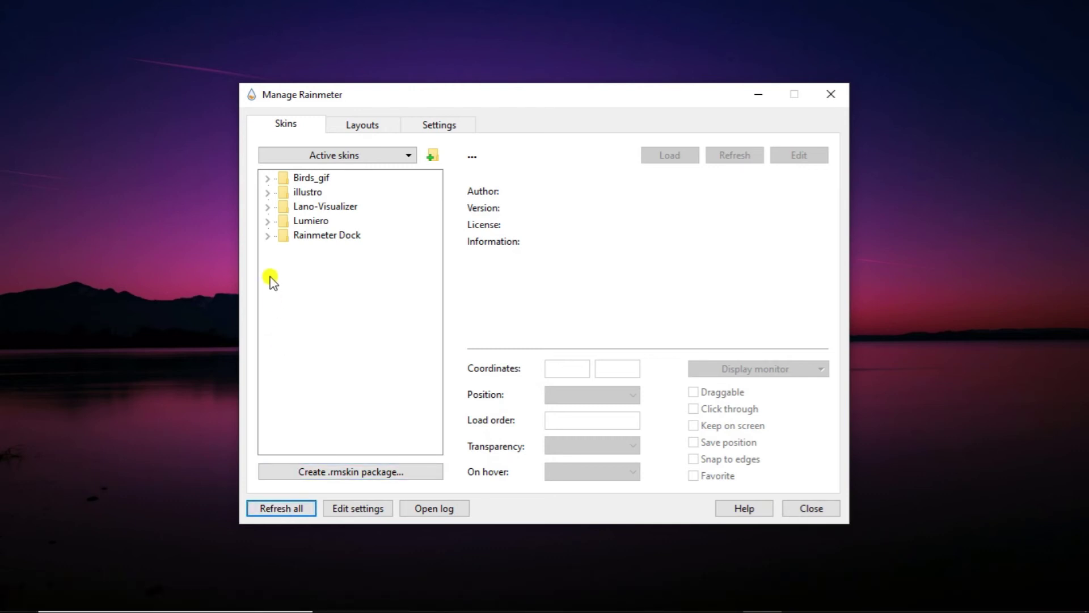
Step: Load the Time.ini skin from the Lumiero Time folder
click(269, 235)
click(269, 234)
click(268, 221)
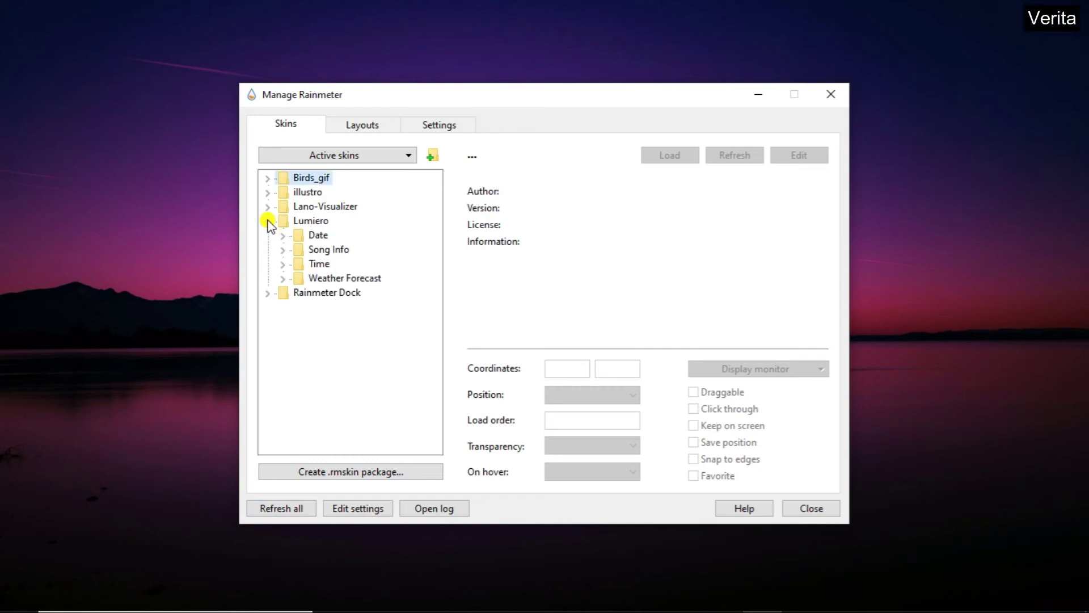
click(283, 264)
click(317, 278)
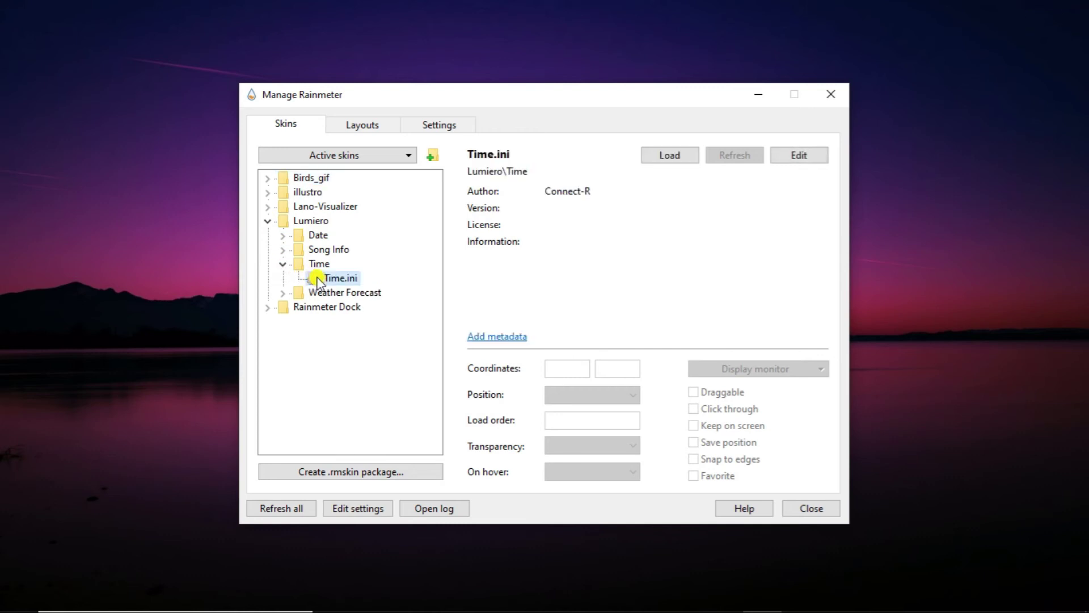
click(670, 155)
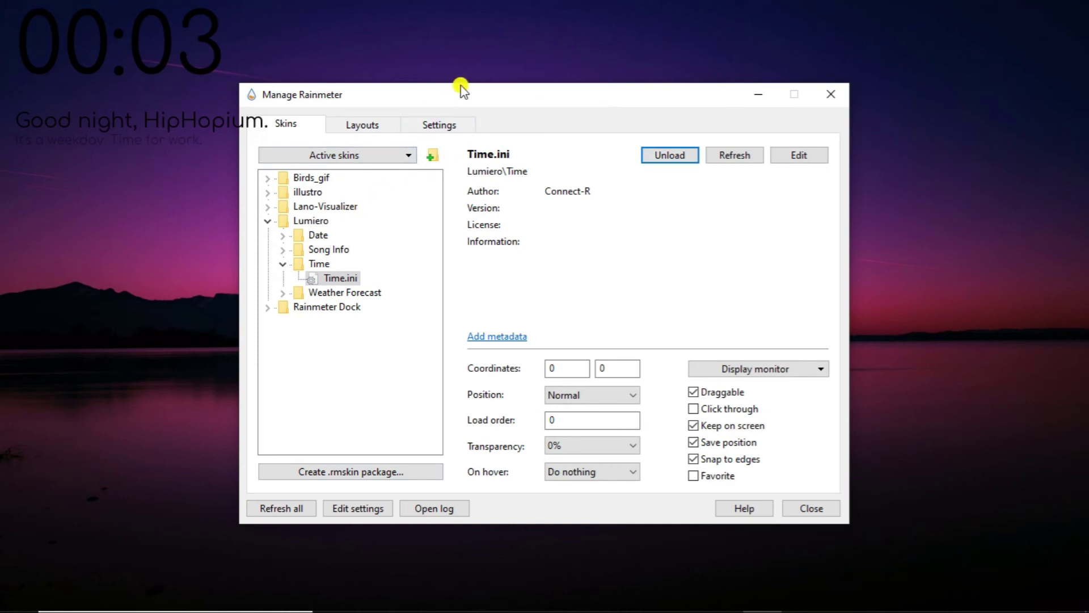
Step: Load Lumiero's Song Info.ini skin, and move the Time and Song Info skins side by side to the upper middle of the desktop
drag(462, 89, 598, 243)
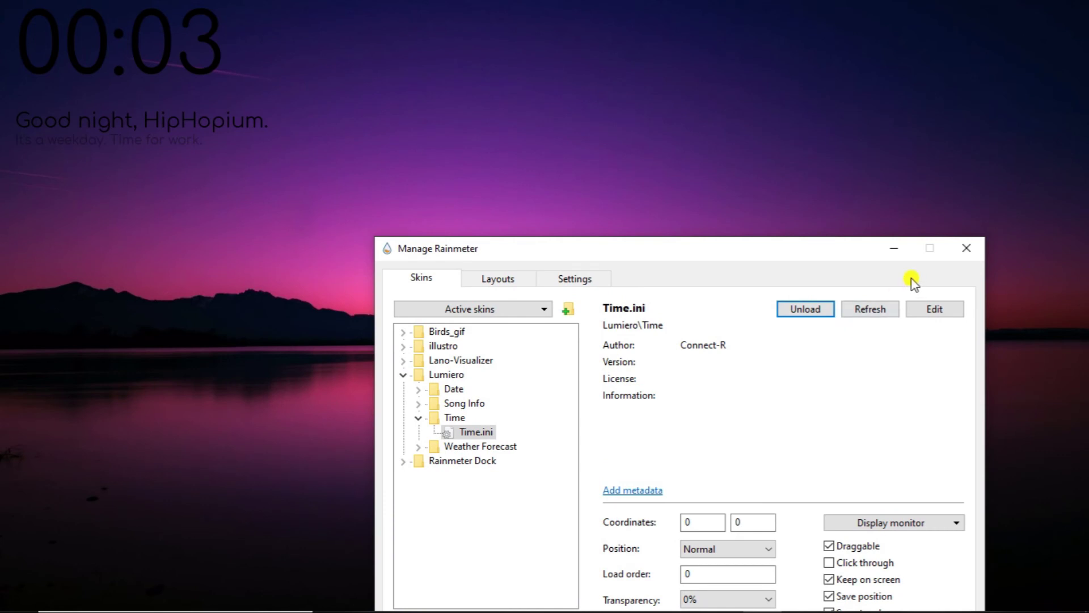
click(419, 403)
click(465, 420)
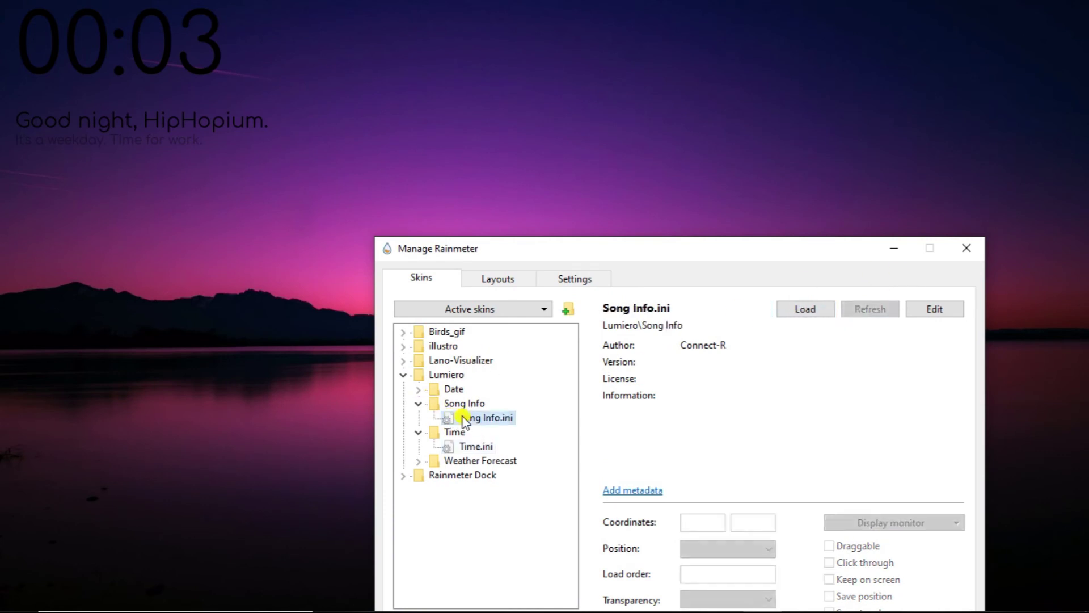
click(813, 308)
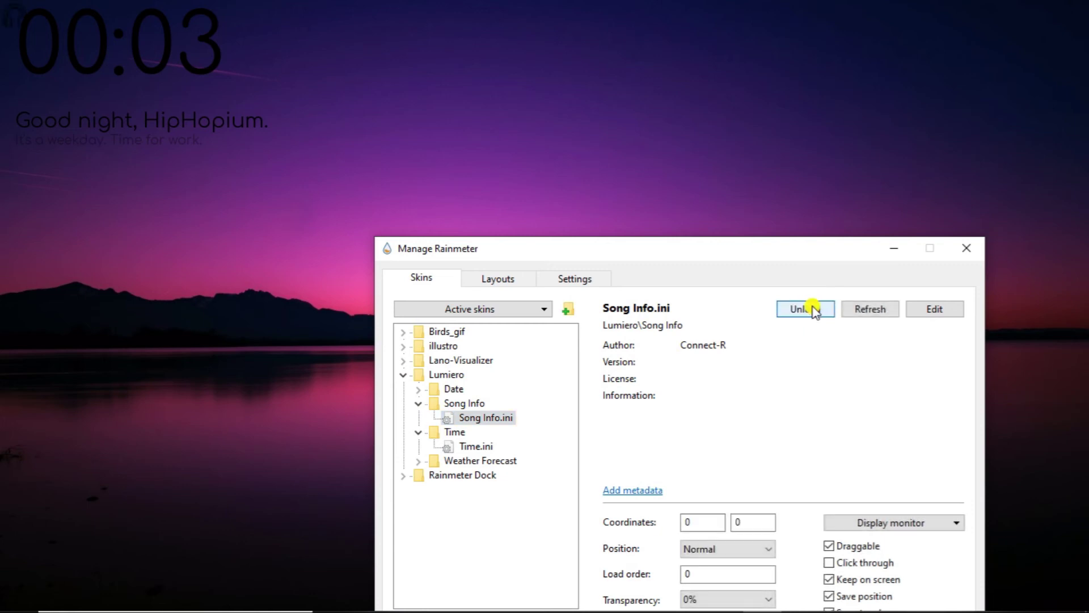
click(889, 249)
drag(146, 50, 564, 199)
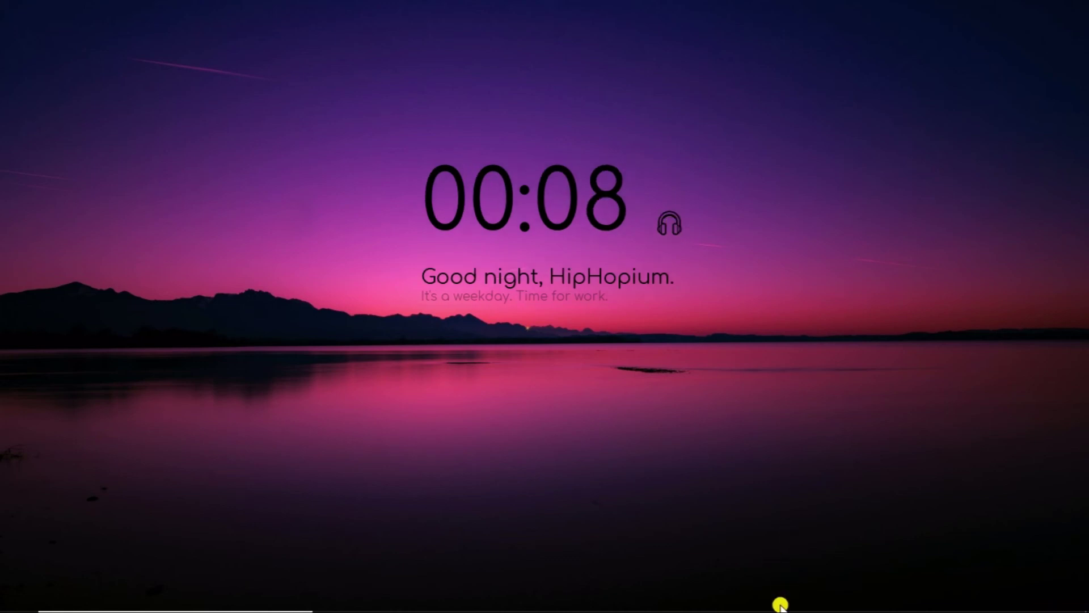
Step: Load the Rainmeter Dock.ini skin from the Rainmeter Dock folder in the Manage Rainmeter window
mouse_move(791, 608)
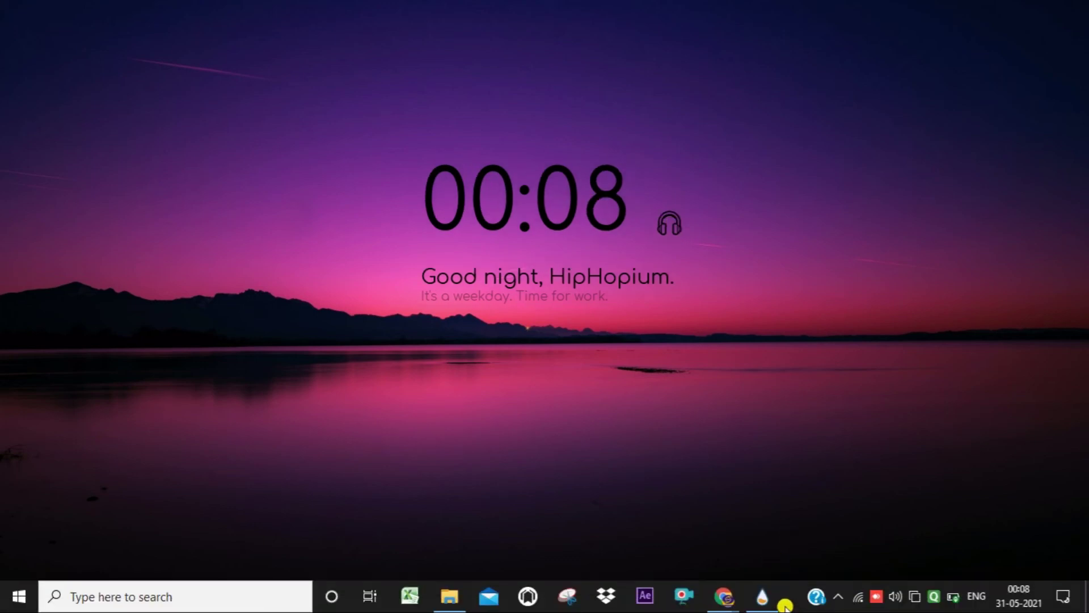
click(761, 596)
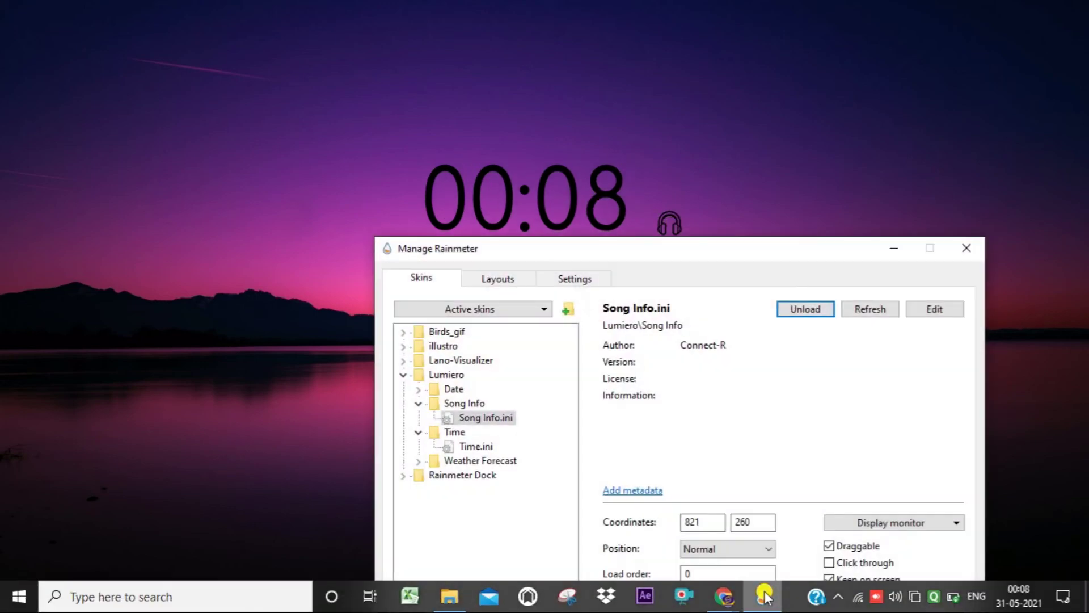
click(405, 476)
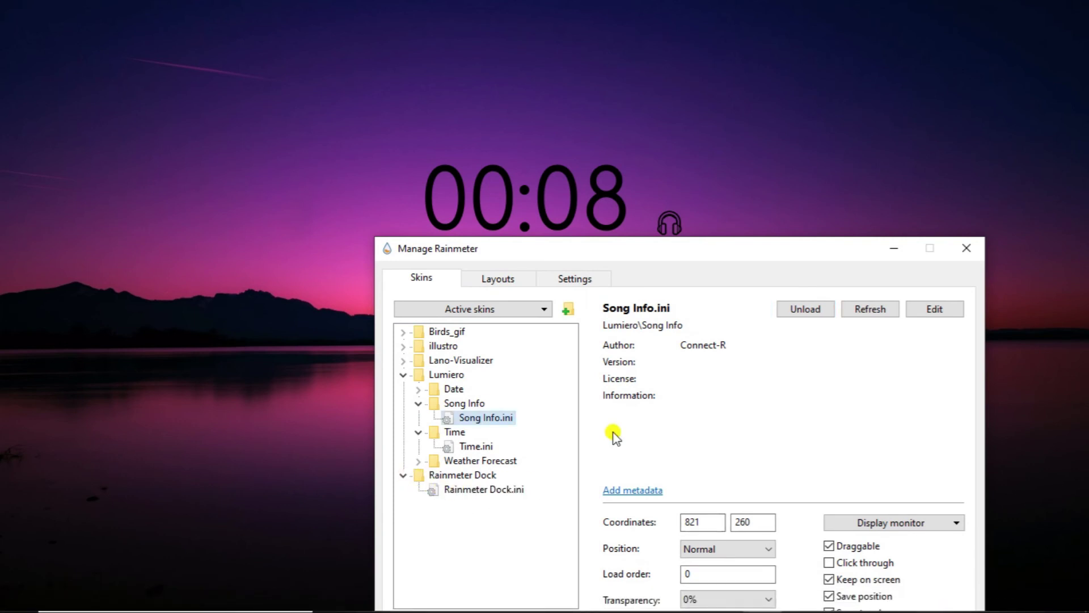
drag(678, 249, 535, 89)
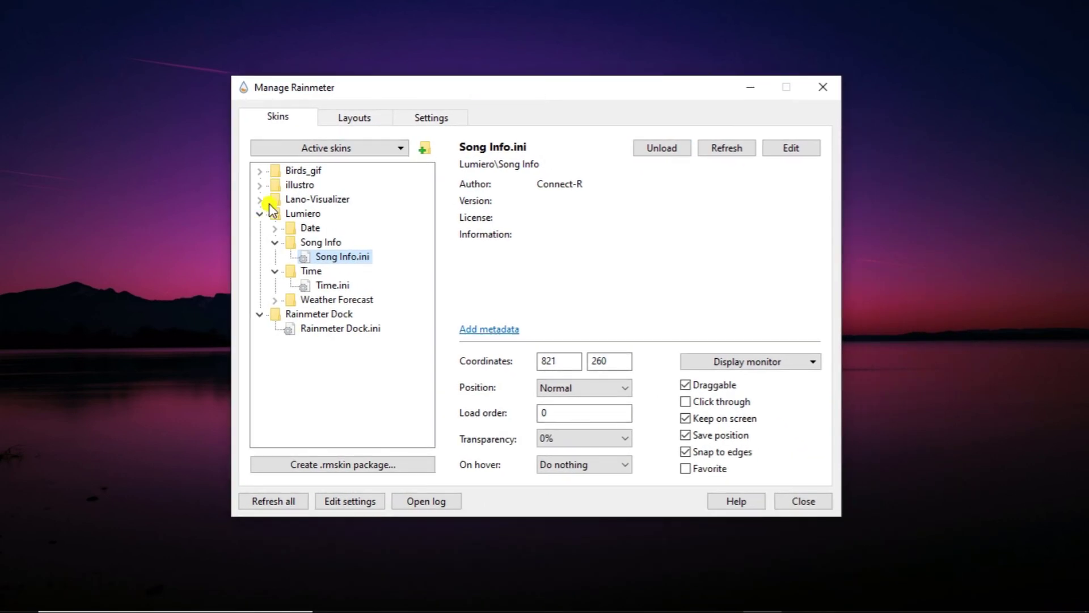
click(350, 329)
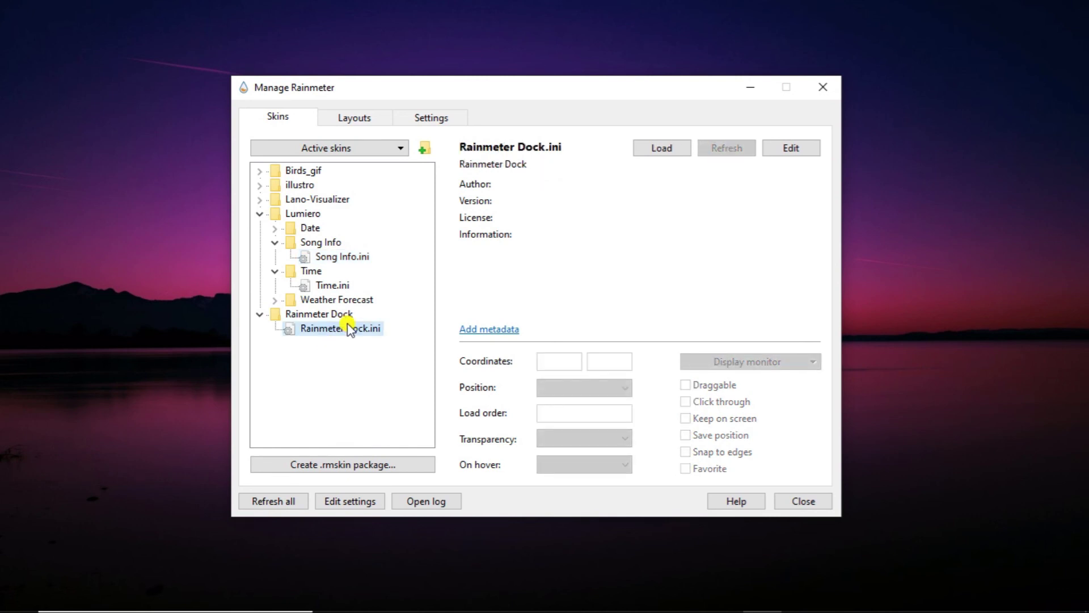
click(658, 149)
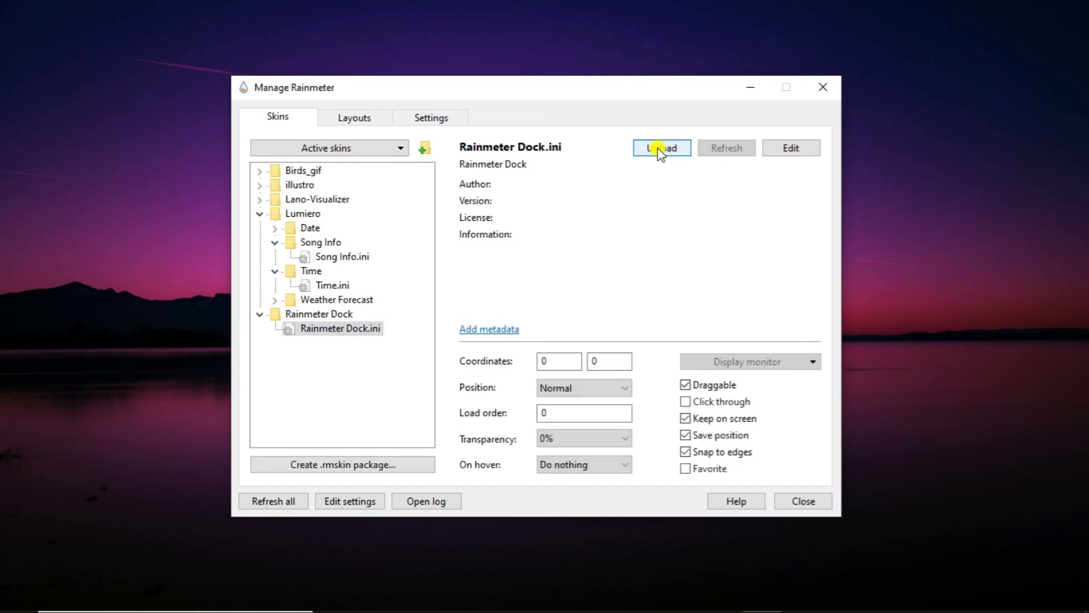
Step: Minimize the Manage Rainmeter window, place the dock along the desktop's bottom centre, and nudge the Time and Song Info skins closer together
click(758, 80)
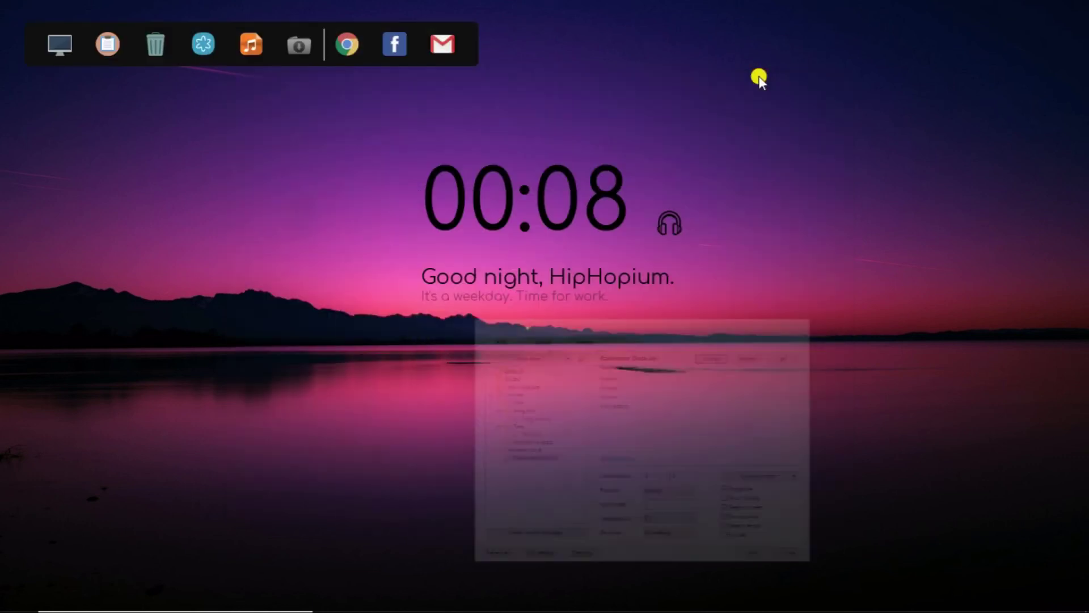
drag(276, 28, 550, 567)
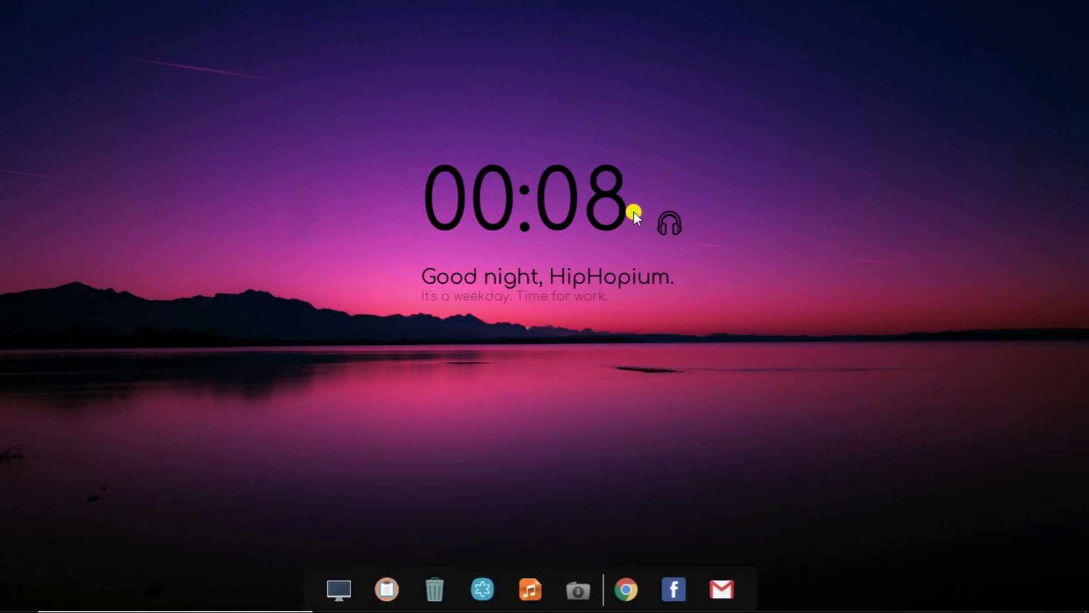
drag(587, 202, 574, 200)
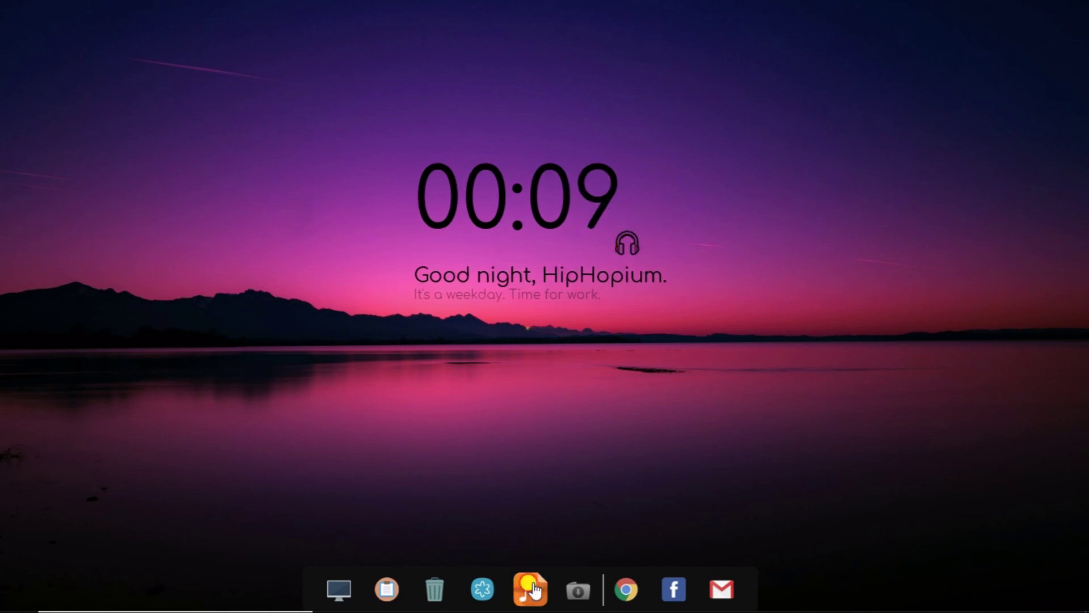
Step: Open the Music folder from the dock, play the Indian Walk track from the Verita News music folder, and minimize the player and folder windows
click(531, 589)
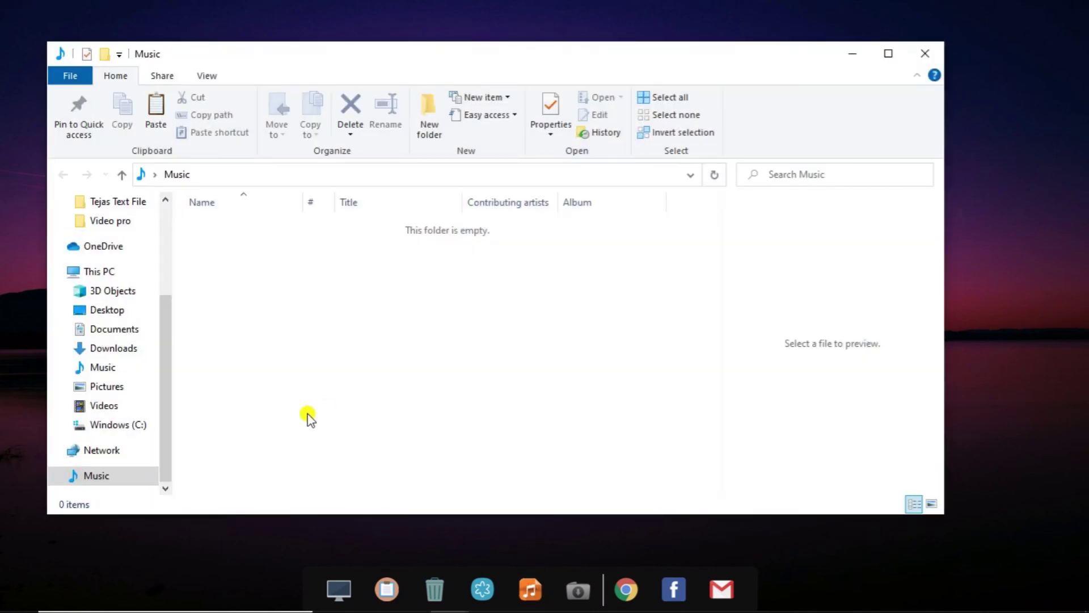
click(269, 244)
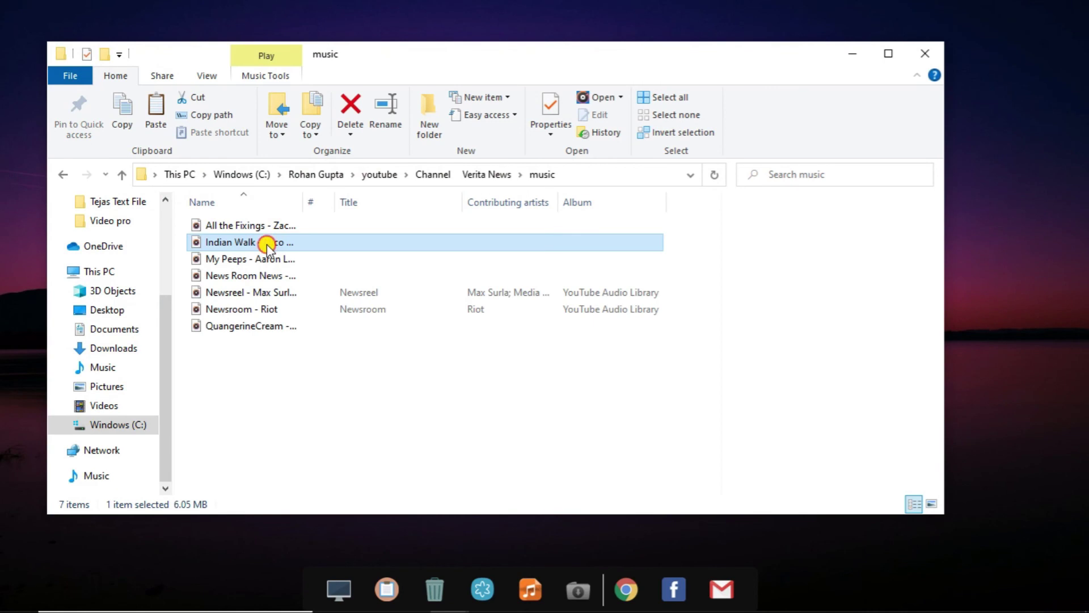
double_click(267, 244)
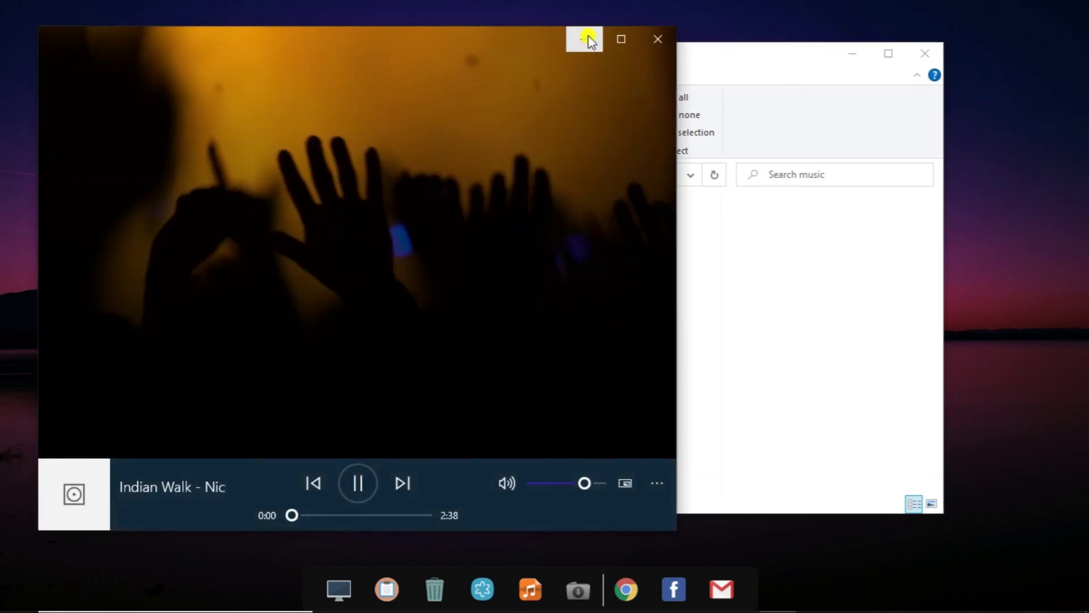
click(585, 39)
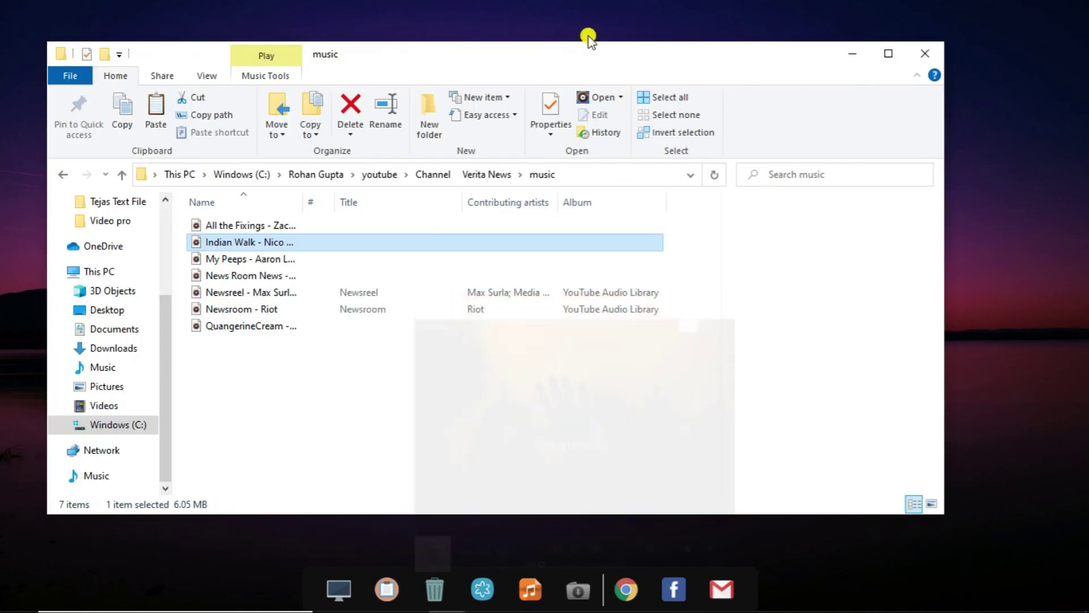
click(847, 51)
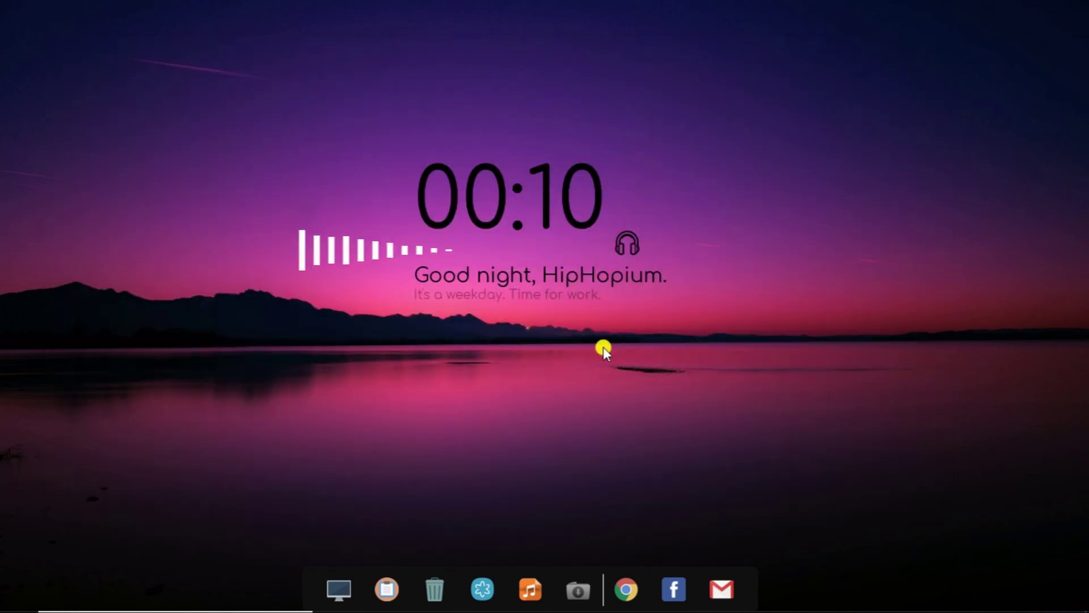